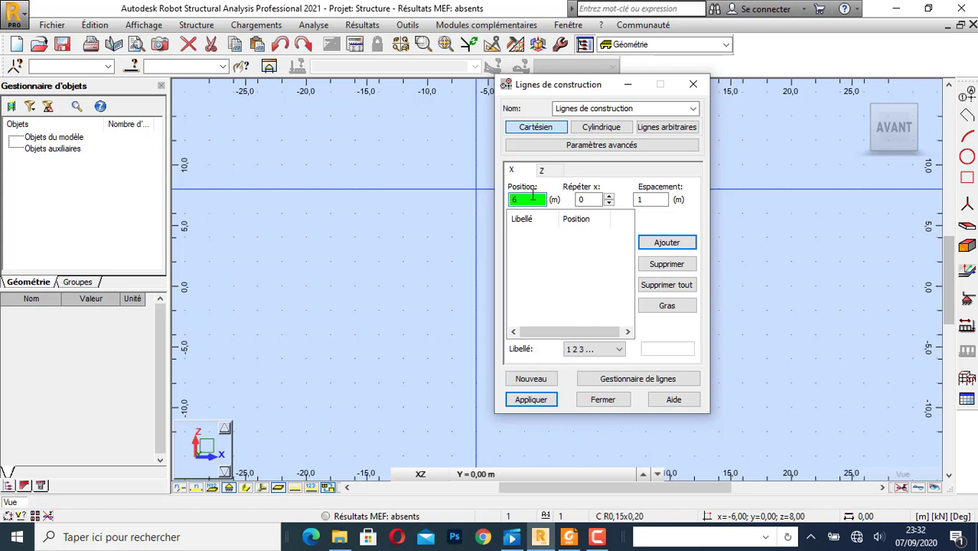
pyautogui.click(665, 241)
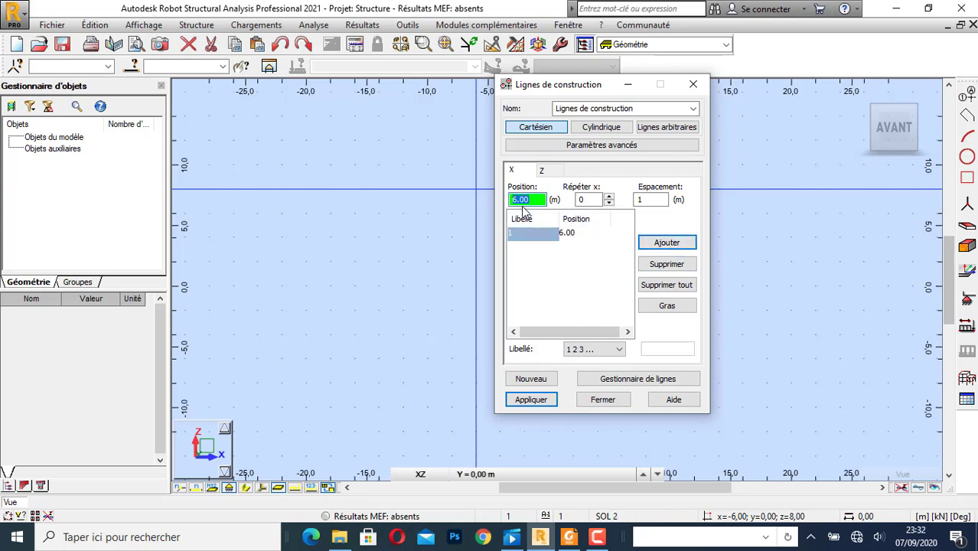
pyautogui.write('2')
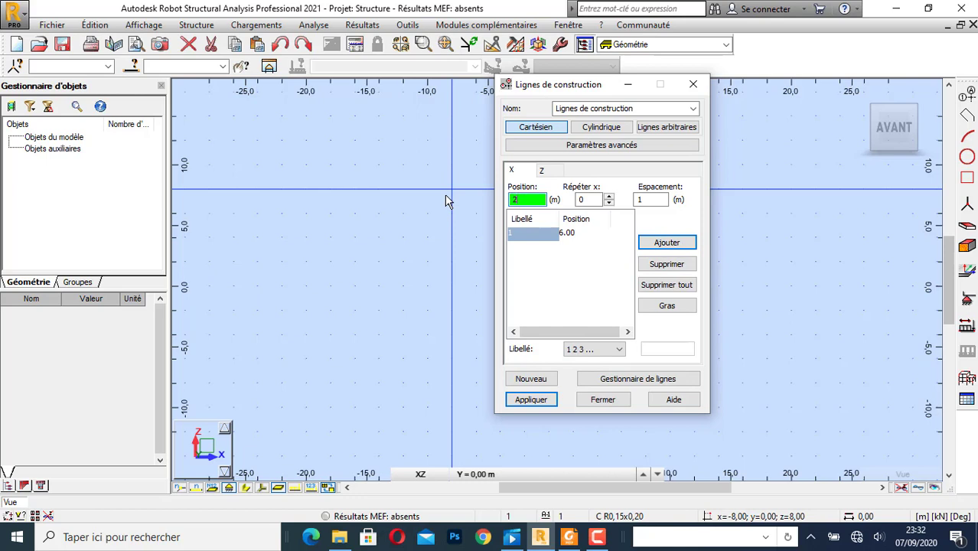
pyautogui.write(',3')
pyautogui.click(667, 242)
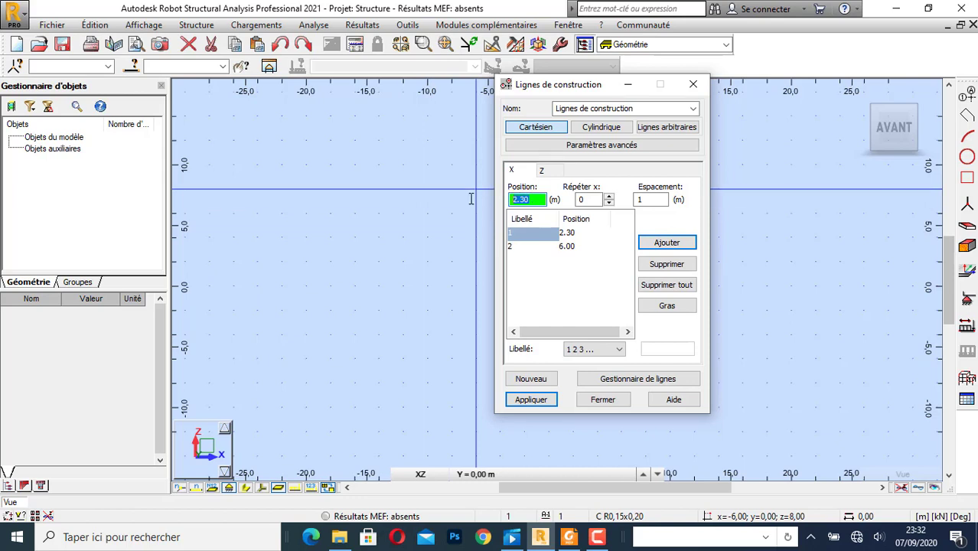
pyautogui.write('6')
pyautogui.click(660, 245)
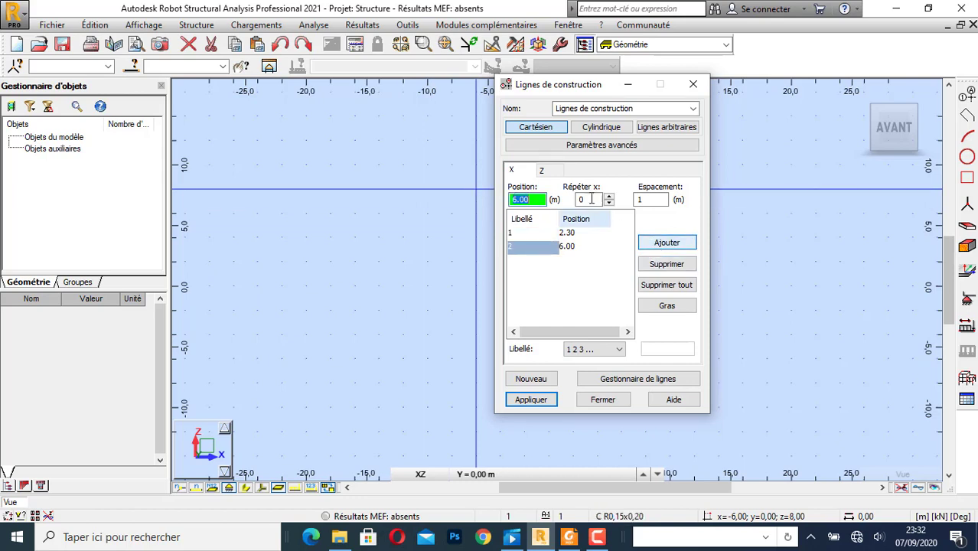
pyautogui.click(556, 235)
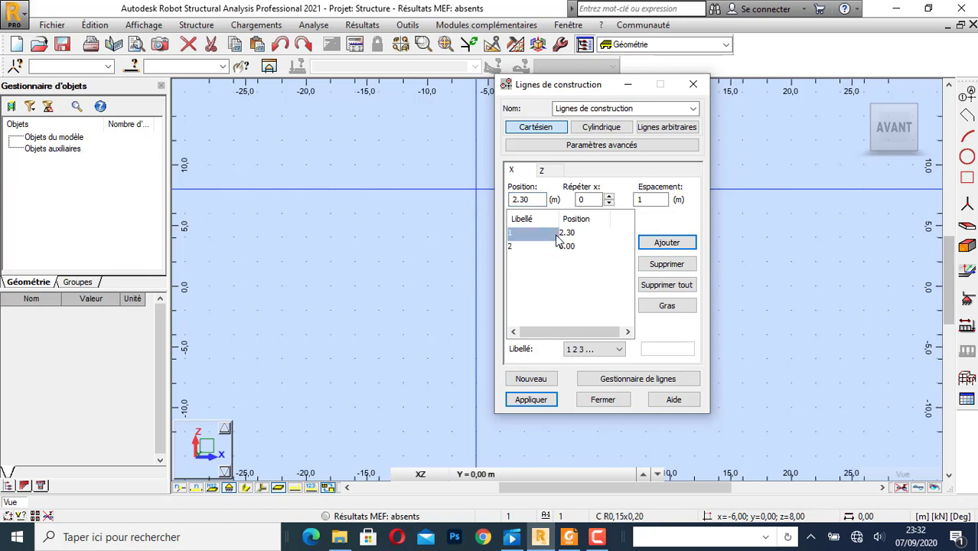
pyautogui.click(660, 286)
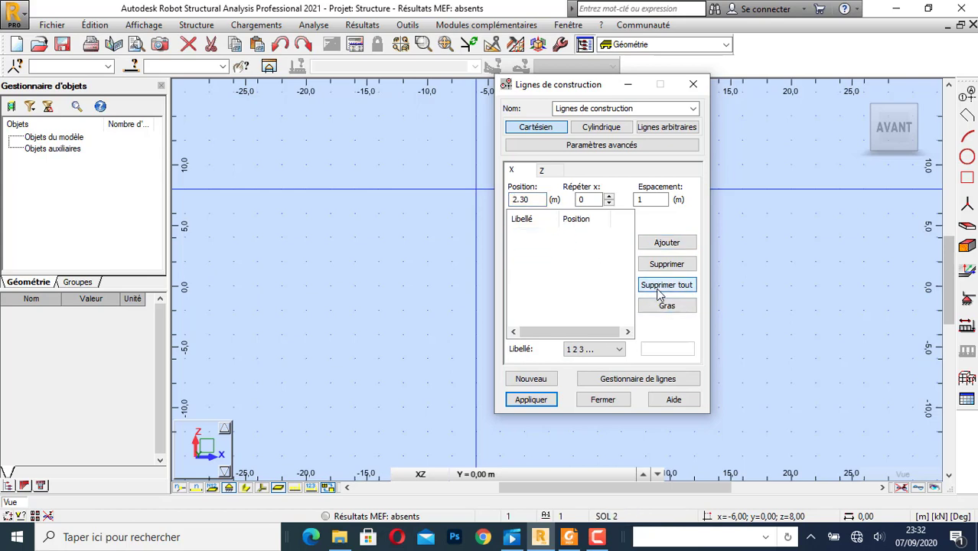
# Add X construction lines starting at position 0, repeated once with a 6 m spacing
pyautogui.click(541, 201)
pyautogui.write('0')
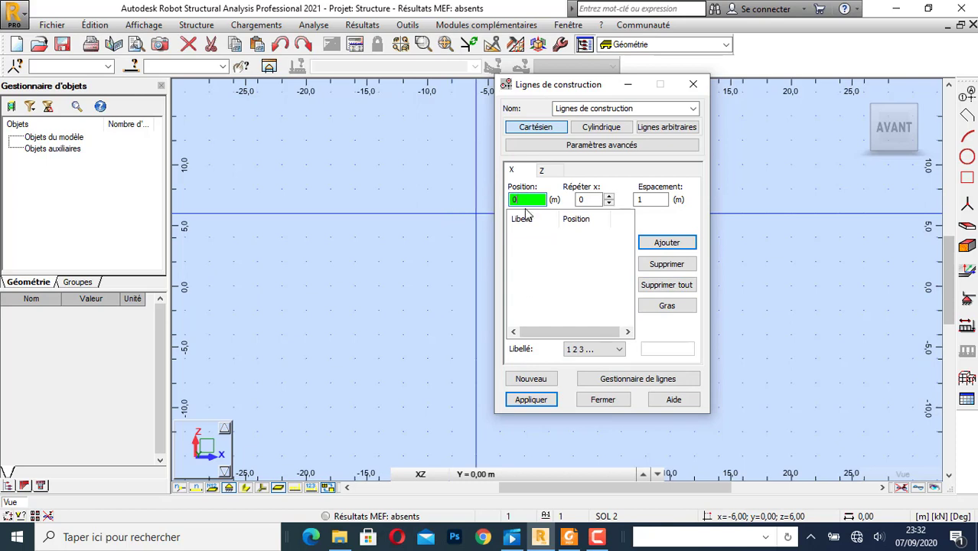
pyautogui.click(608, 197)
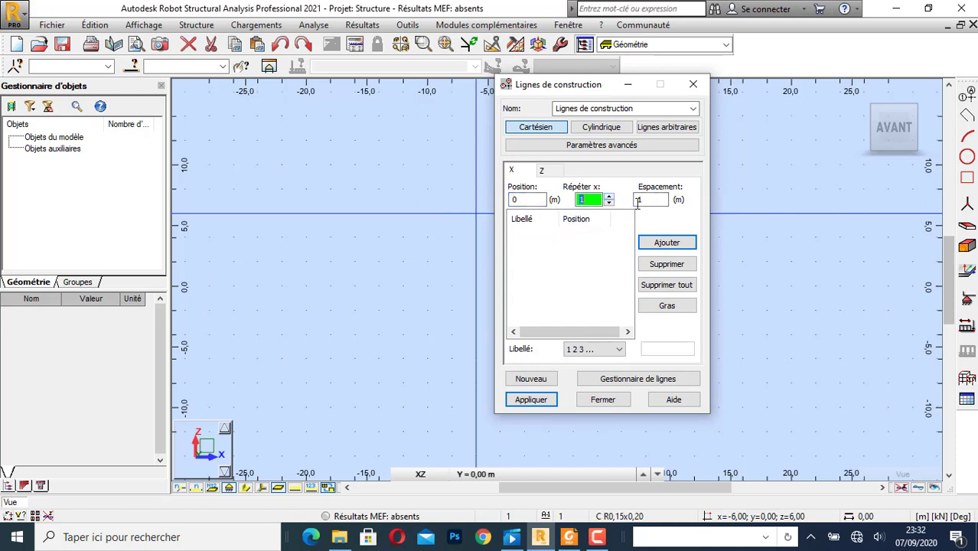
pyautogui.press('Tab')
pyautogui.write('6')
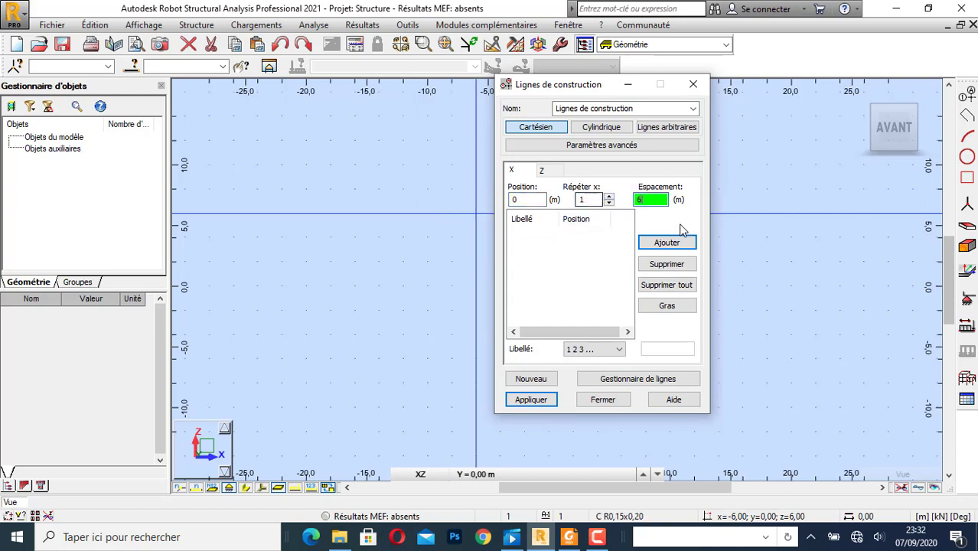
pyautogui.click(667, 242)
# Extend the X construction lines with one more at 2.3 m spacing and another at 6 m spacing
pyautogui.click(654, 200)
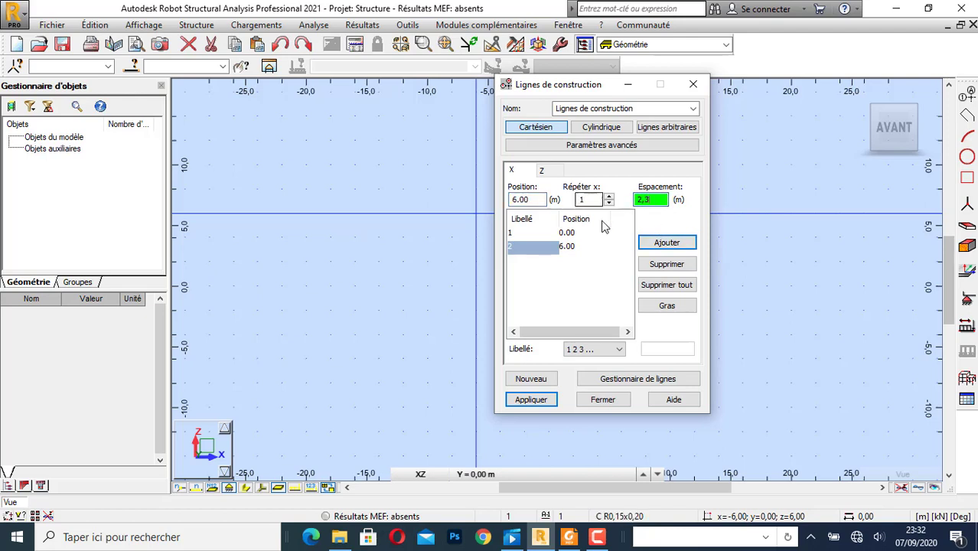
pyautogui.click(666, 242)
pyautogui.click(658, 202)
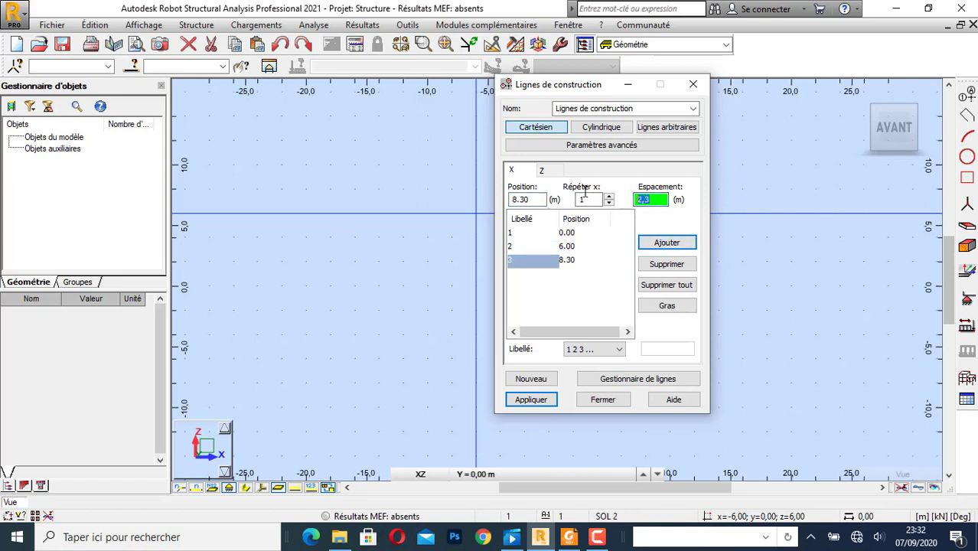
pyautogui.write('6')
pyautogui.click(653, 247)
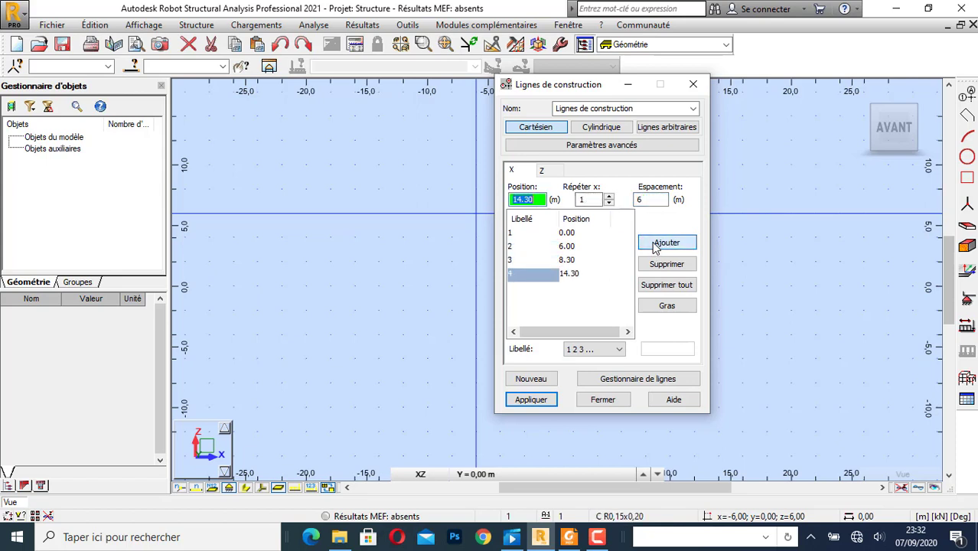
# Add Z construction lines starting at 0, repeated once with a 5 m spacing
pyautogui.click(545, 171)
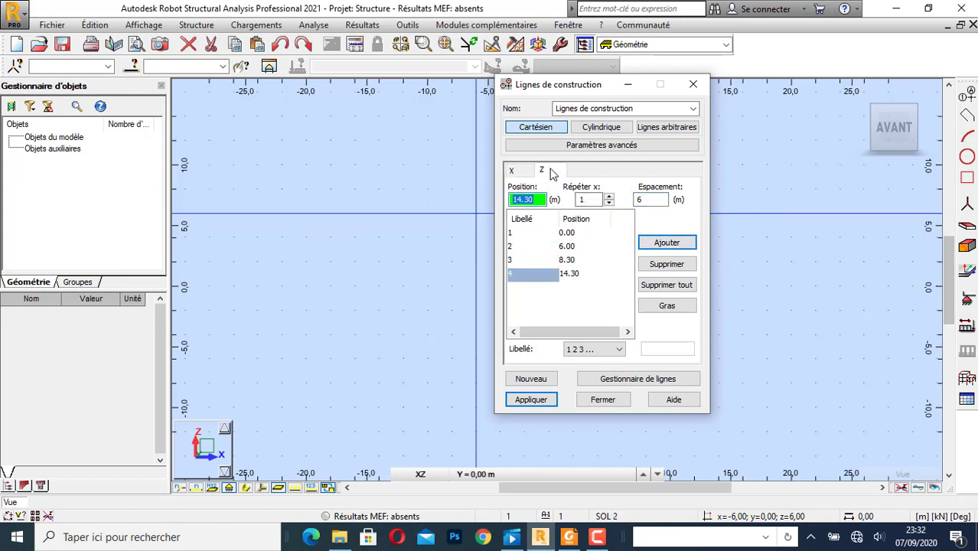
pyautogui.click(611, 198)
pyautogui.click(651, 200)
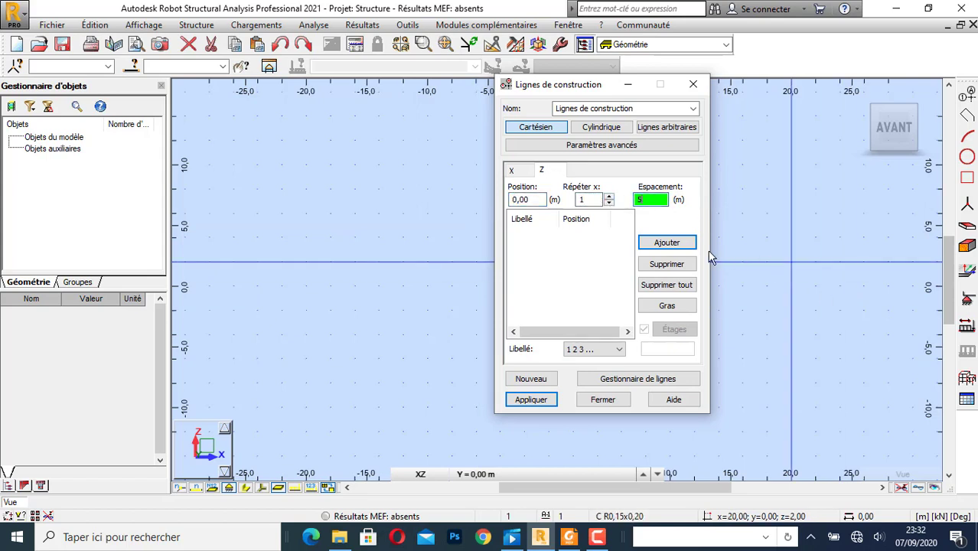
pyautogui.write('5')
pyautogui.click(667, 242)
# Extend the Z construction lines with one more at 8 m spacing and another at 1 m spacing
pyautogui.click(649, 199)
pyautogui.moveTo(649, 199); pyautogui.dragTo(618, 199)
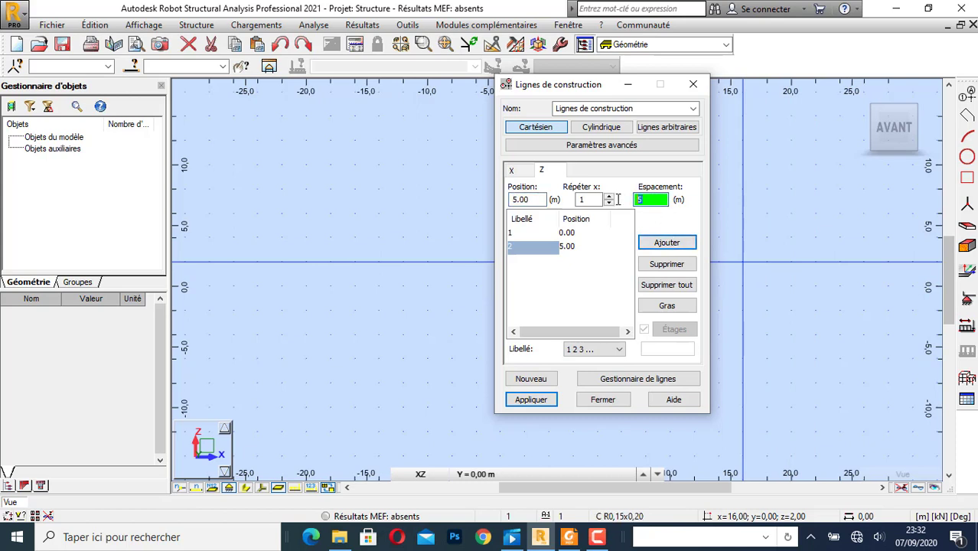
pyautogui.write('8')
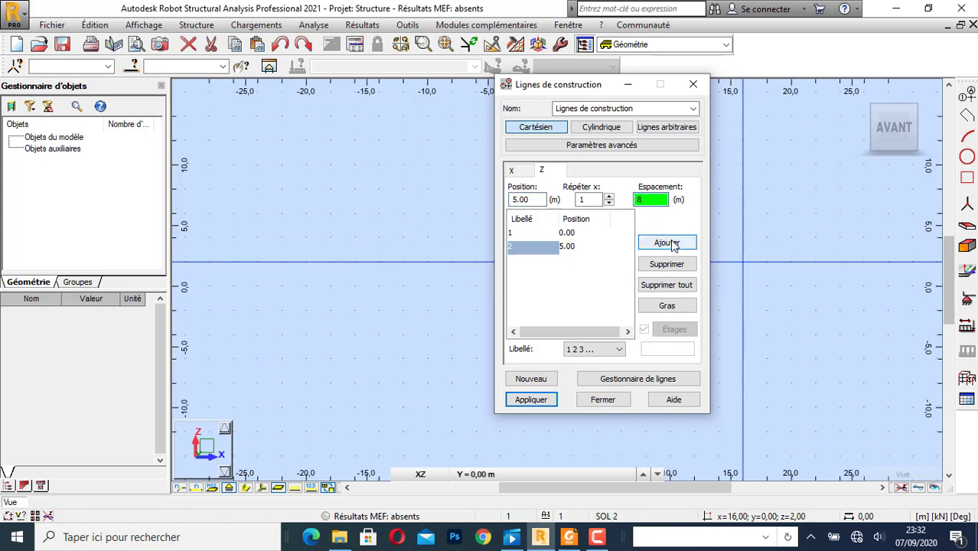
pyautogui.click(667, 241)
pyautogui.moveTo(649, 200); pyautogui.dragTo(633, 199)
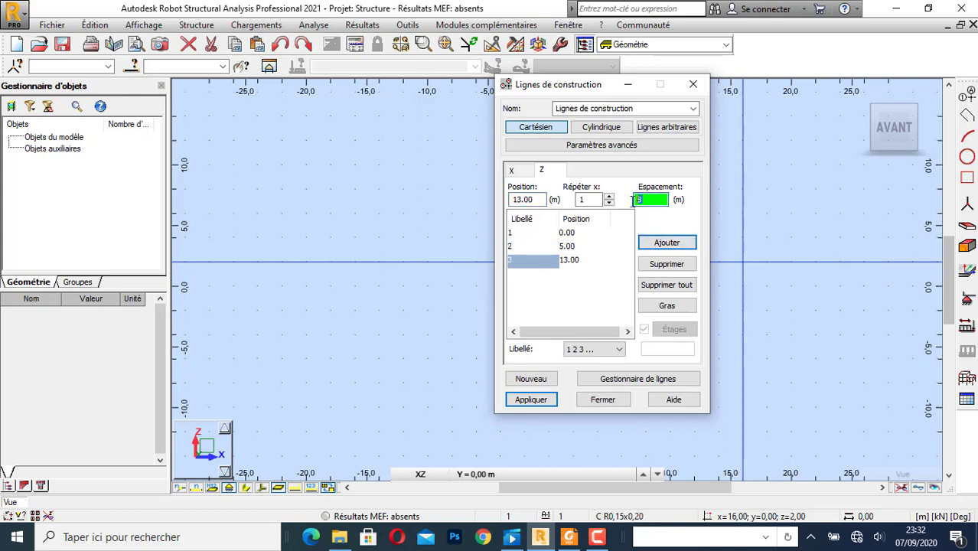
pyautogui.write('1')
pyautogui.click(666, 242)
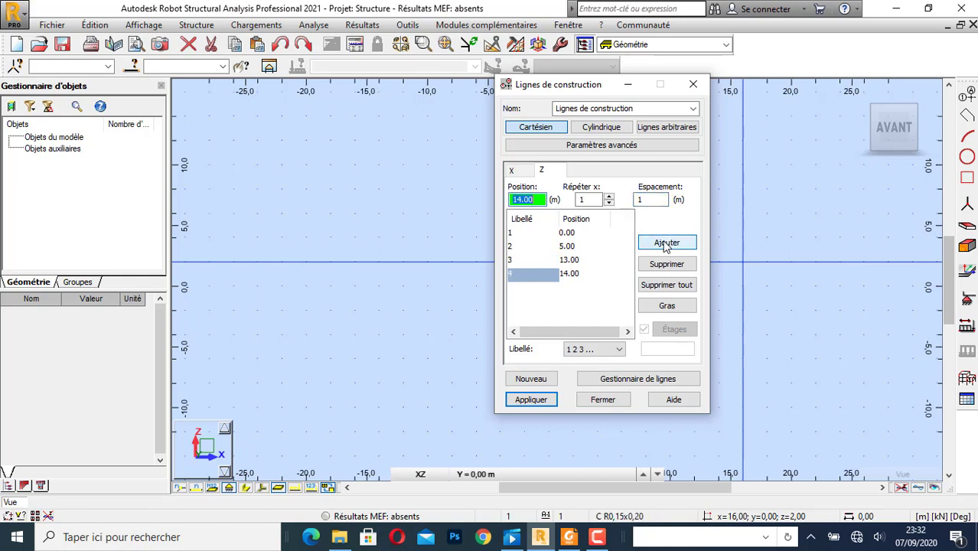
# Label the Z construction lines by value (Valeur), then apply the grid and close its definition
pyautogui.click(585, 349)
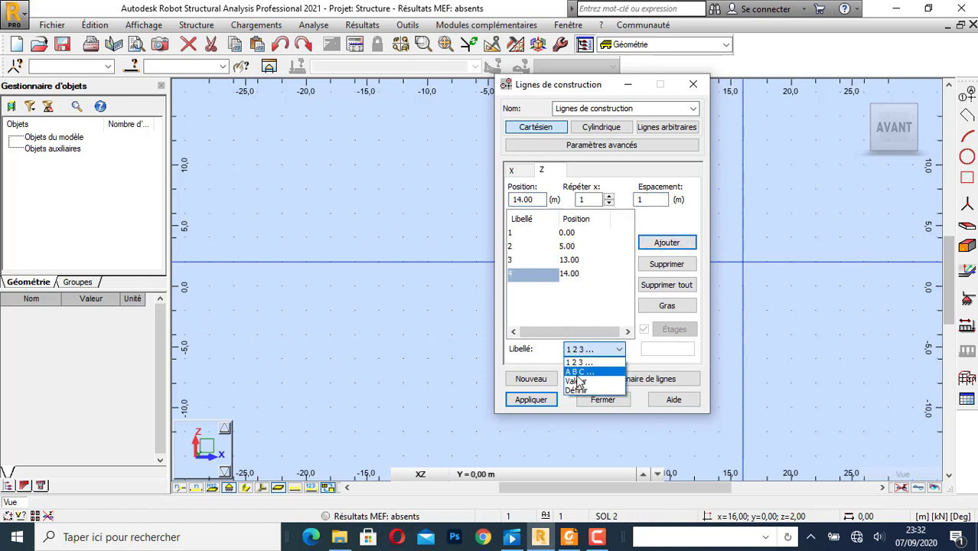
pyautogui.click(583, 370)
pyautogui.click(589, 349)
pyautogui.click(580, 375)
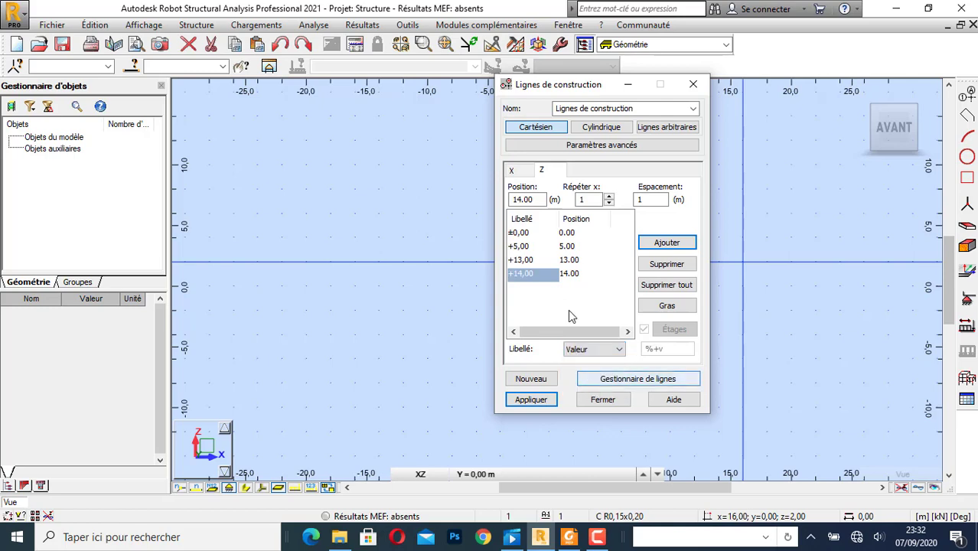
pyautogui.click(532, 399)
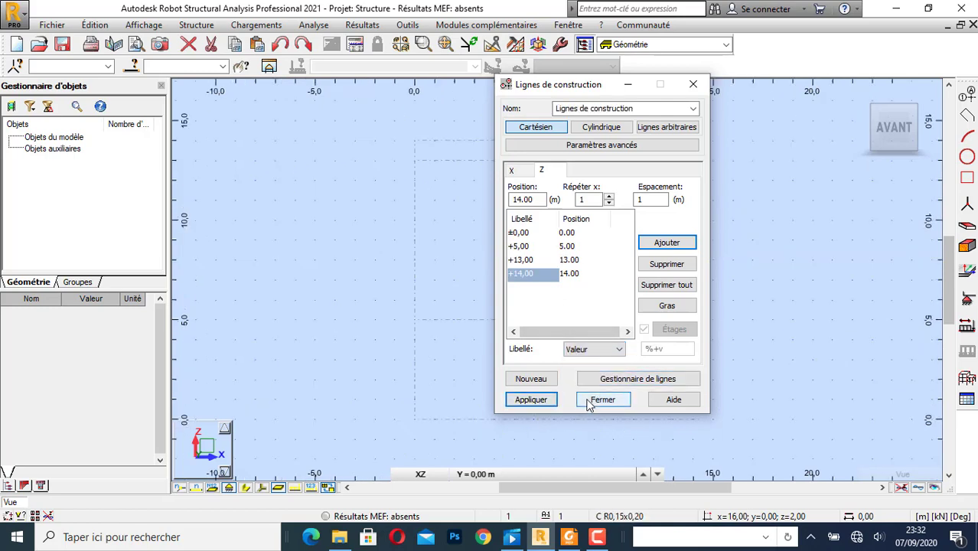
pyautogui.click(593, 401)
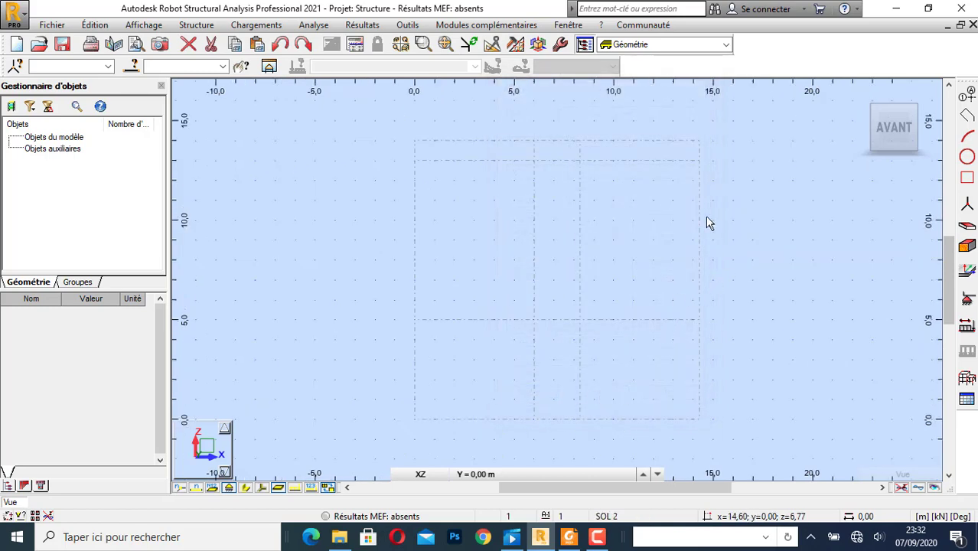
# Draw two three-point rectangles spanning X 0 to 14.3 m, one from Z 0 to 5 m and one from Z 5 to 13 m
pyautogui.click(967, 178)
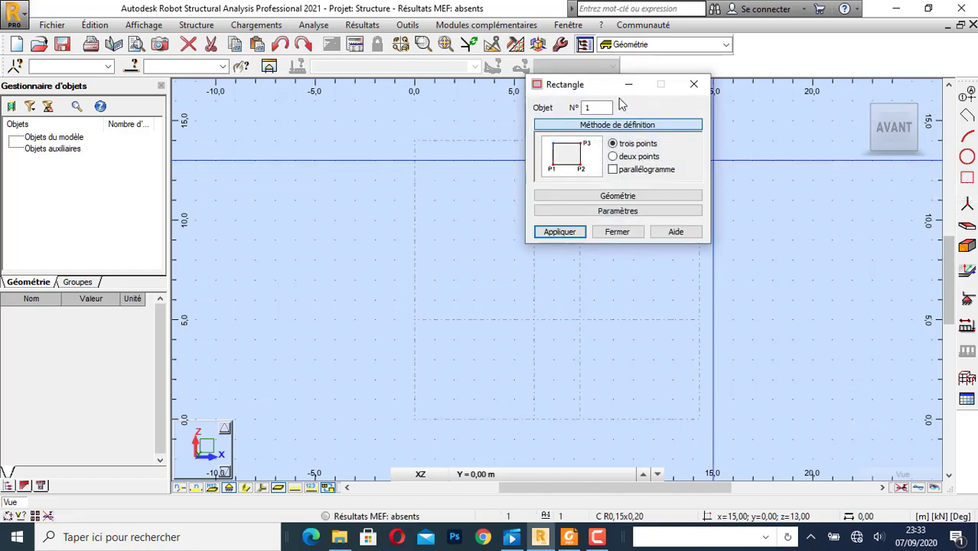
pyautogui.moveTo(589, 86); pyautogui.dragTo(191, 123)
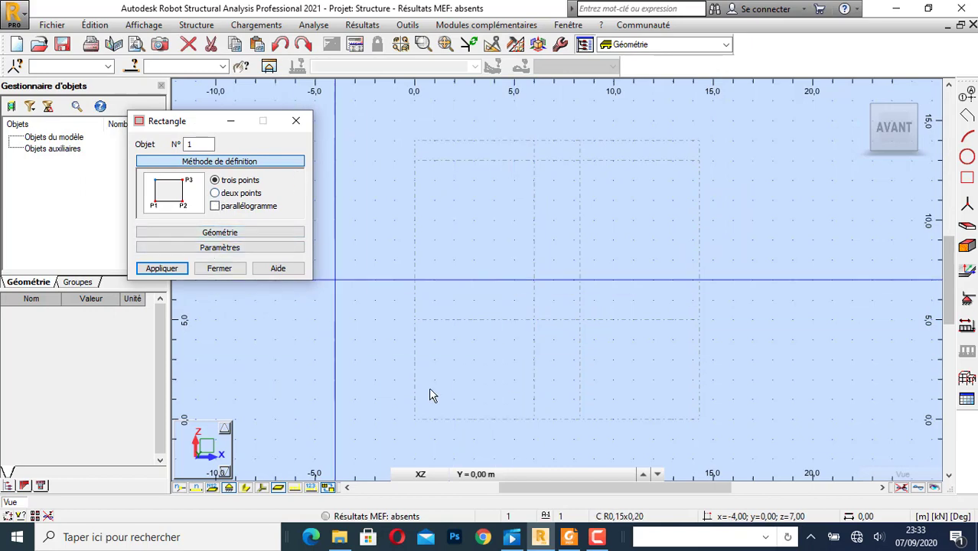
pyautogui.click(414, 320)
pyautogui.click(699, 320)
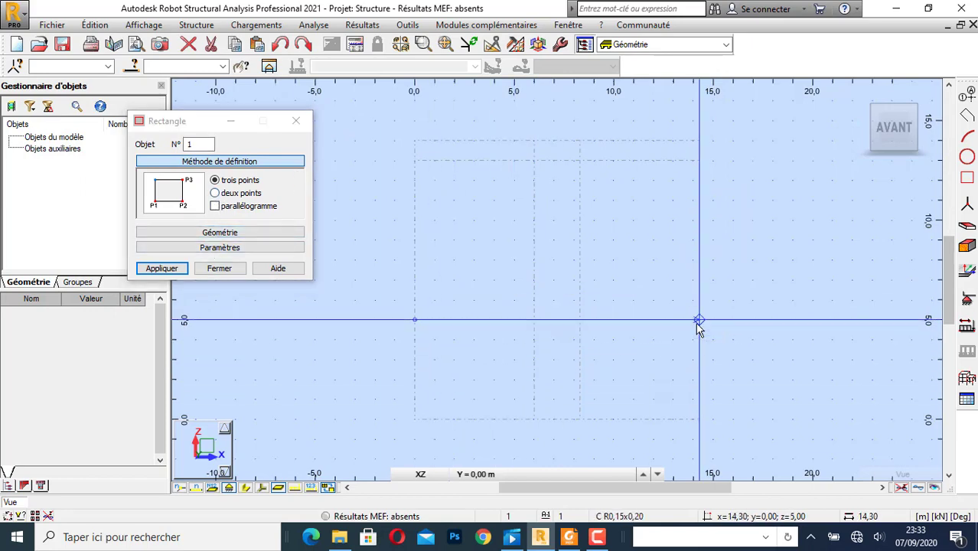
pyautogui.click(699, 420)
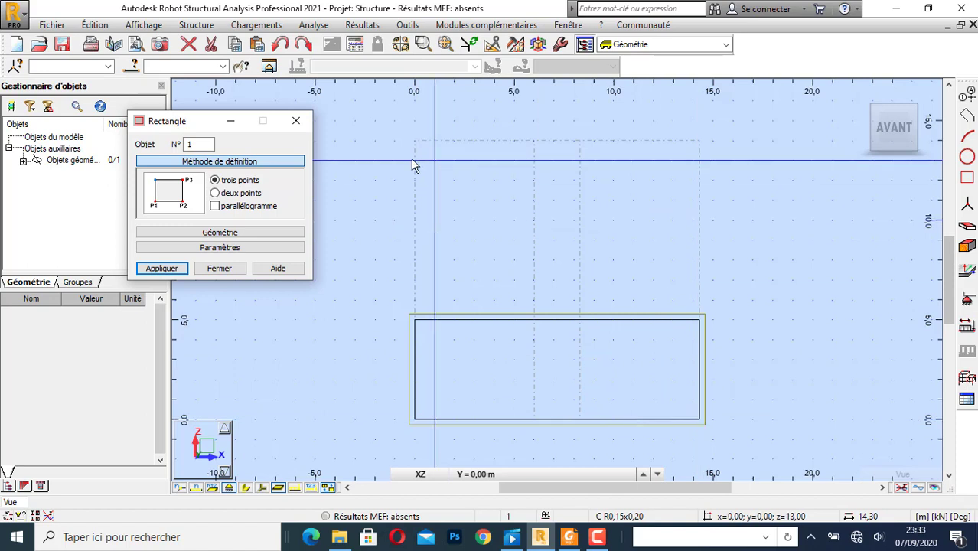
pyautogui.click(698, 161)
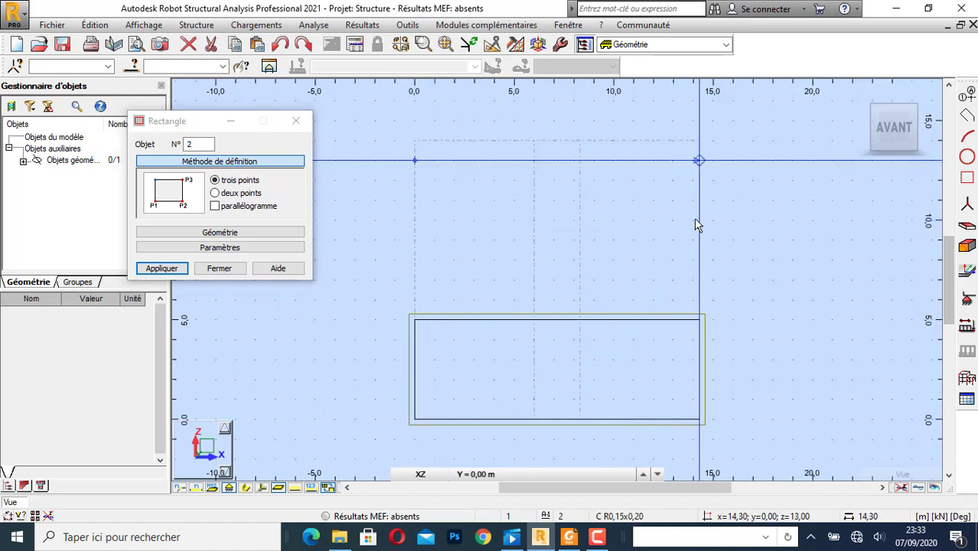
pyautogui.click(699, 319)
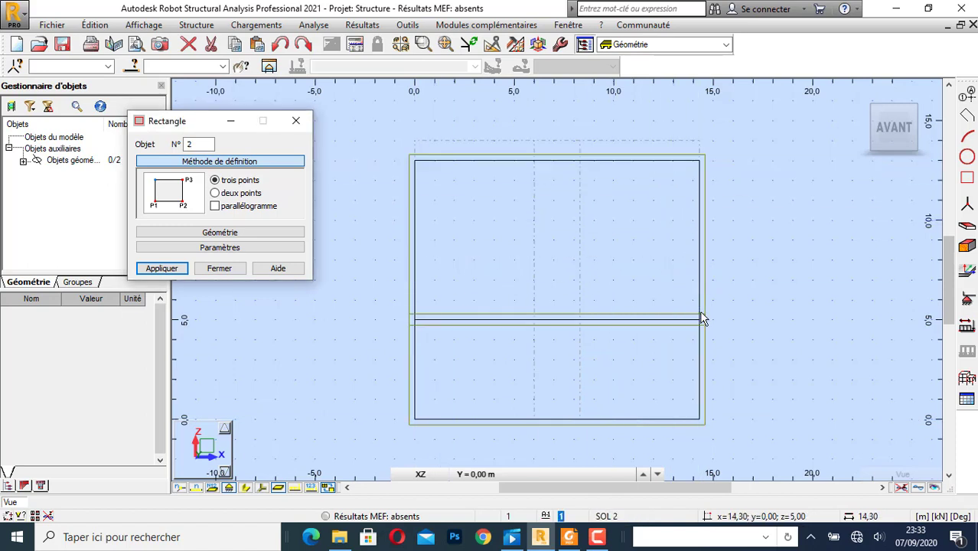
# Draw a small three-point rectangle from X 6 to 8.3 m and Z 13 to 14 m, then finish the Rectangle command
pyautogui.click(535, 141)
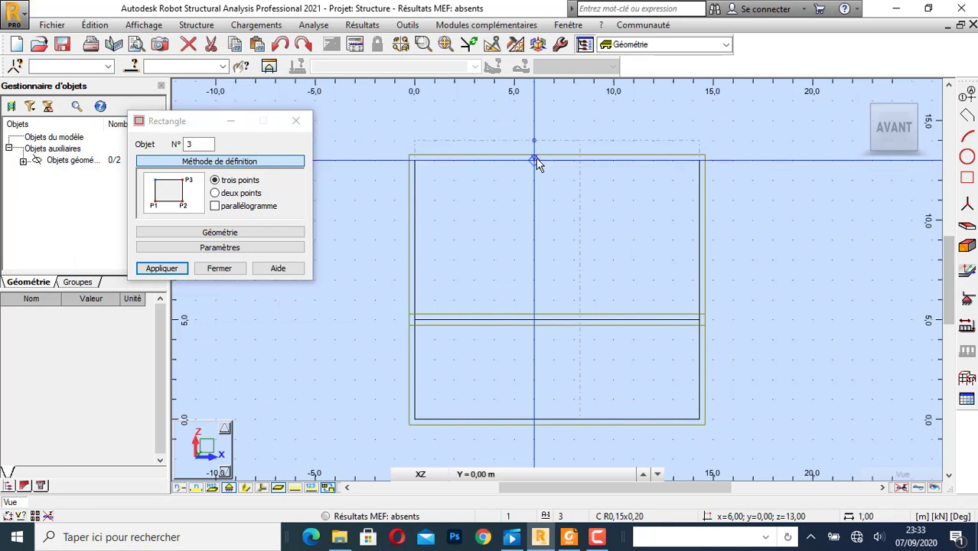
pyautogui.click(536, 159)
pyautogui.click(581, 160)
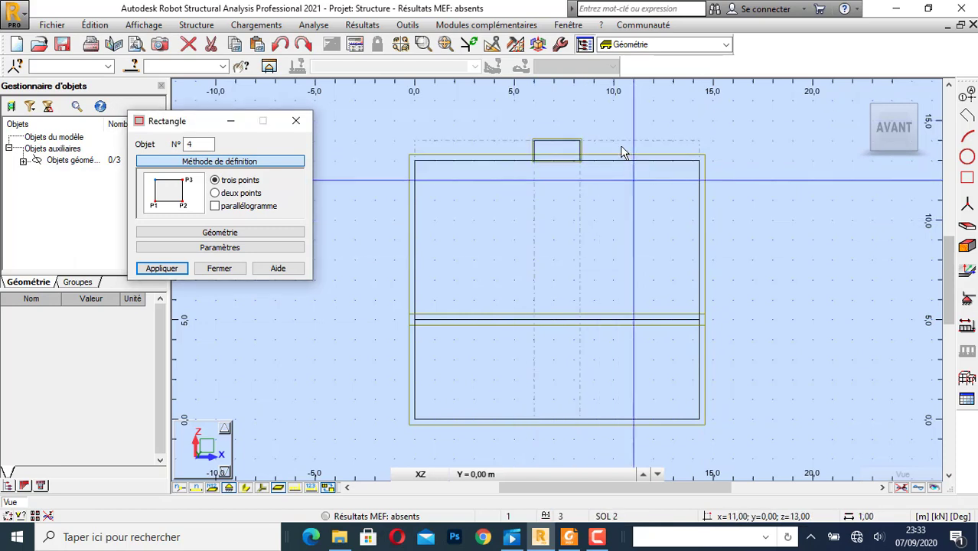
pyautogui.scroll(4, 551, 145)
pyautogui.scroll(-4, 578, 180)
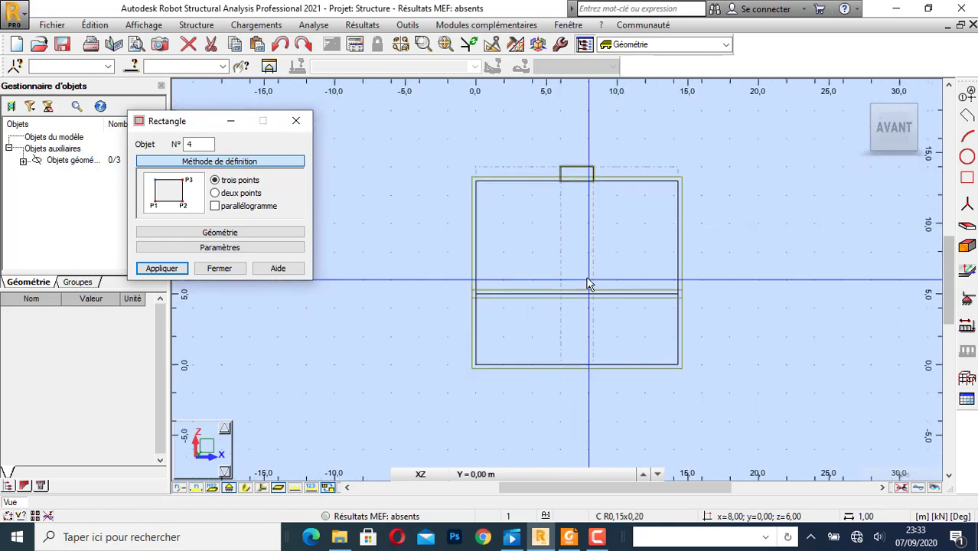
pyautogui.click(296, 120)
pyautogui.scroll(1, 604, 227)
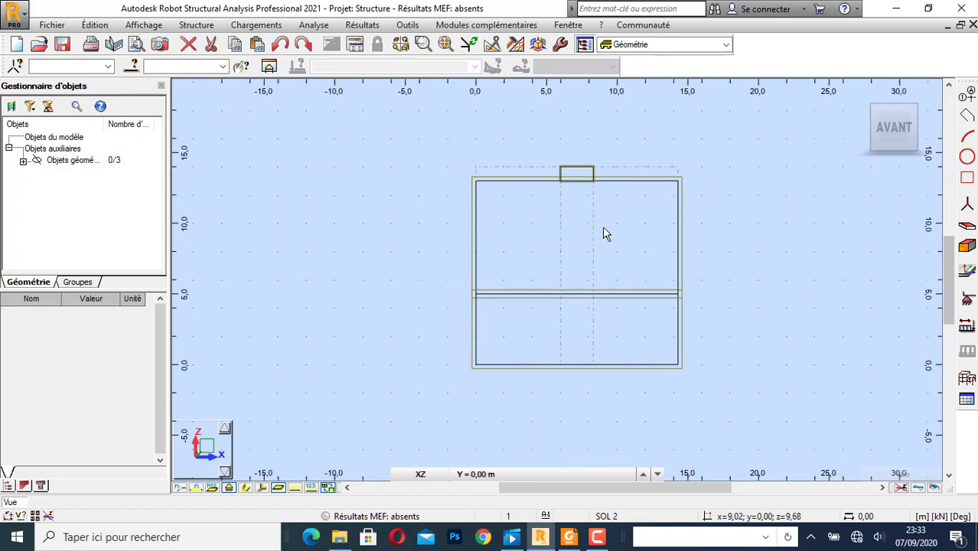
# Review the material definitions of SOL 1 and SOL 2, checking Young's modulus, Poisson's ratio and unit weight
pyautogui.moveTo(908, 455)
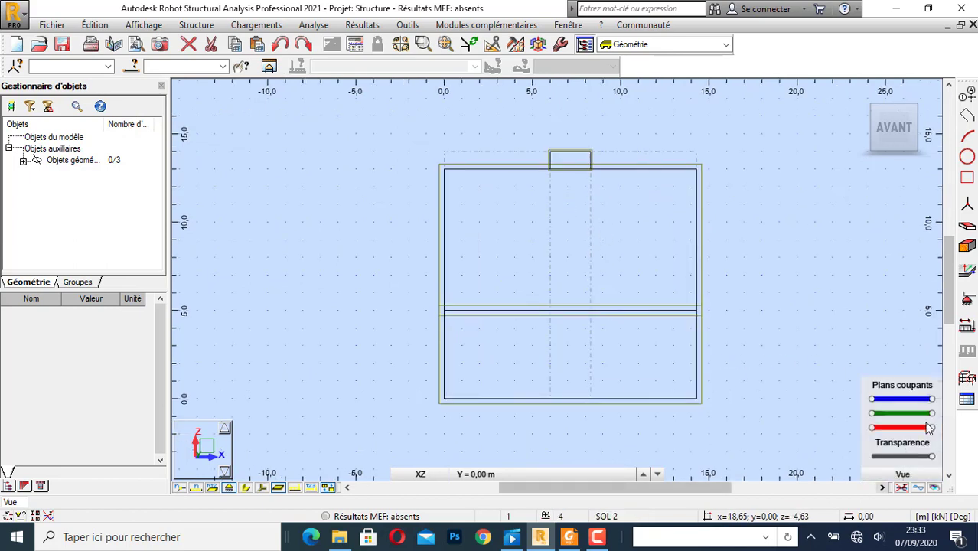
pyautogui.click(967, 245)
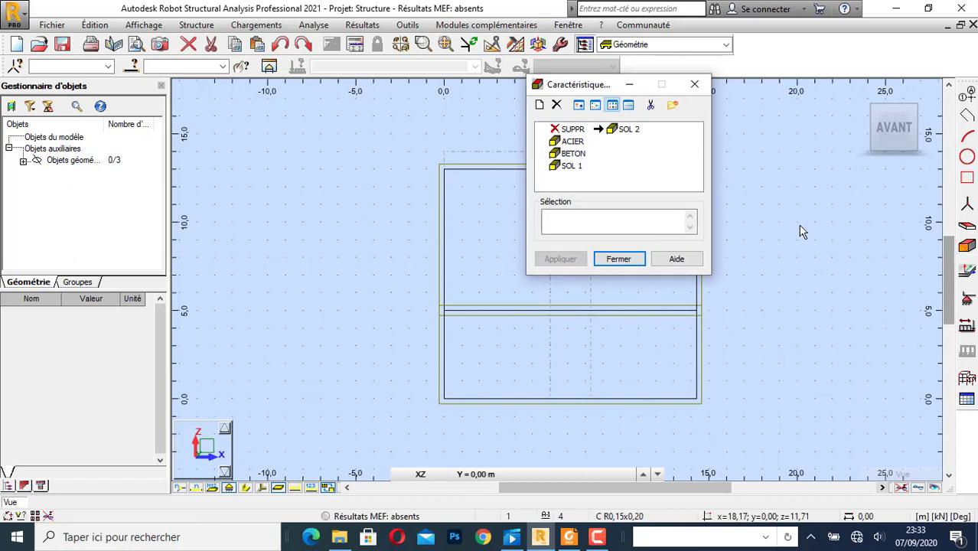
pyautogui.moveTo(559, 90); pyautogui.dragTo(291, 103)
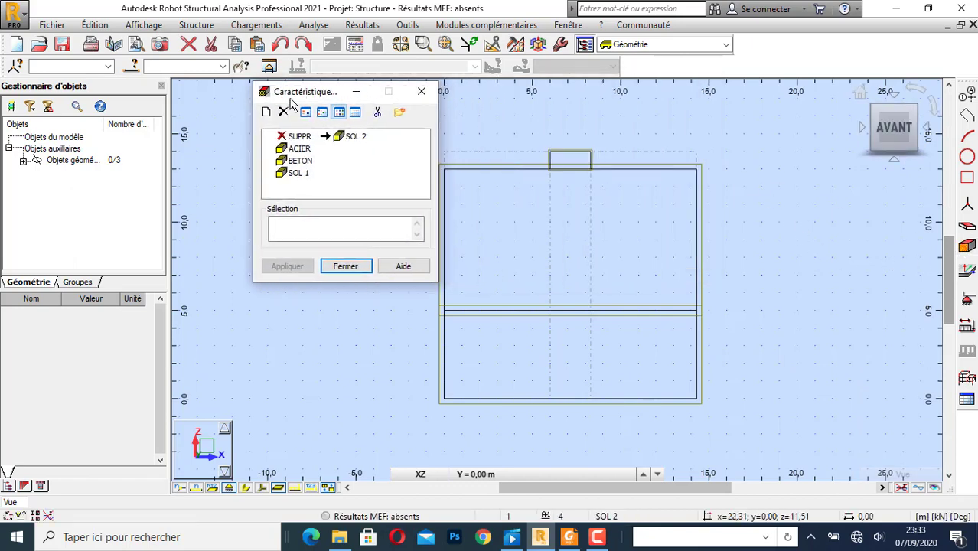
pyautogui.doubleClick(297, 174)
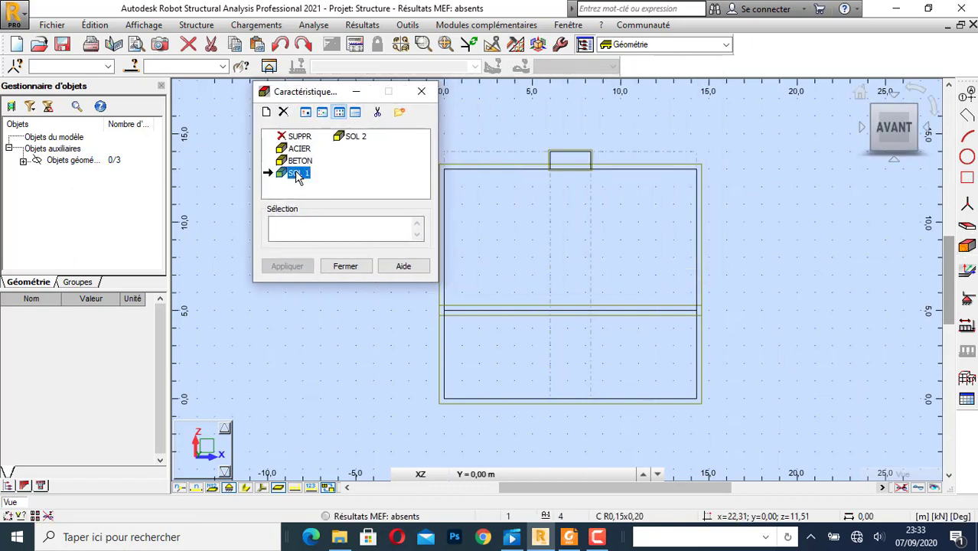
pyautogui.moveTo(514, 178); pyautogui.dragTo(338, 115)
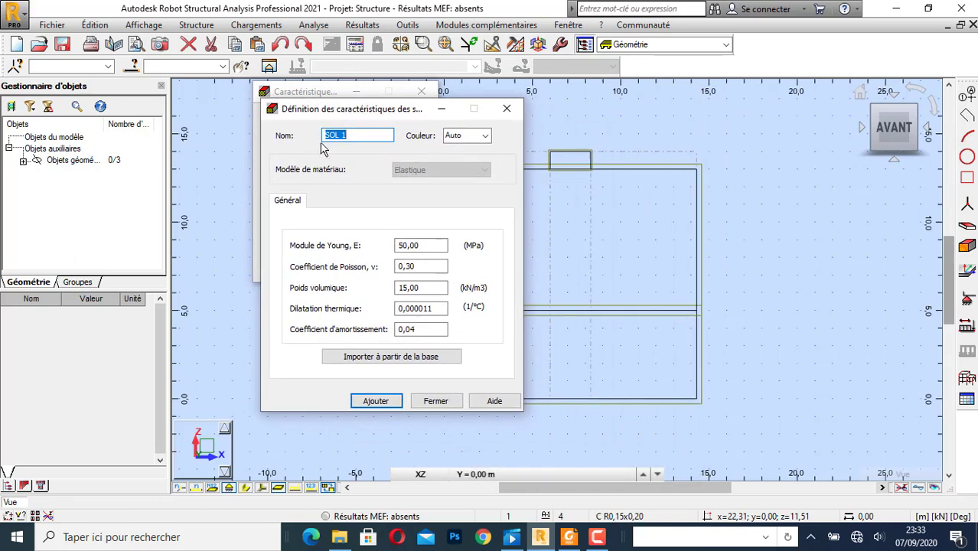
pyautogui.click(348, 136)
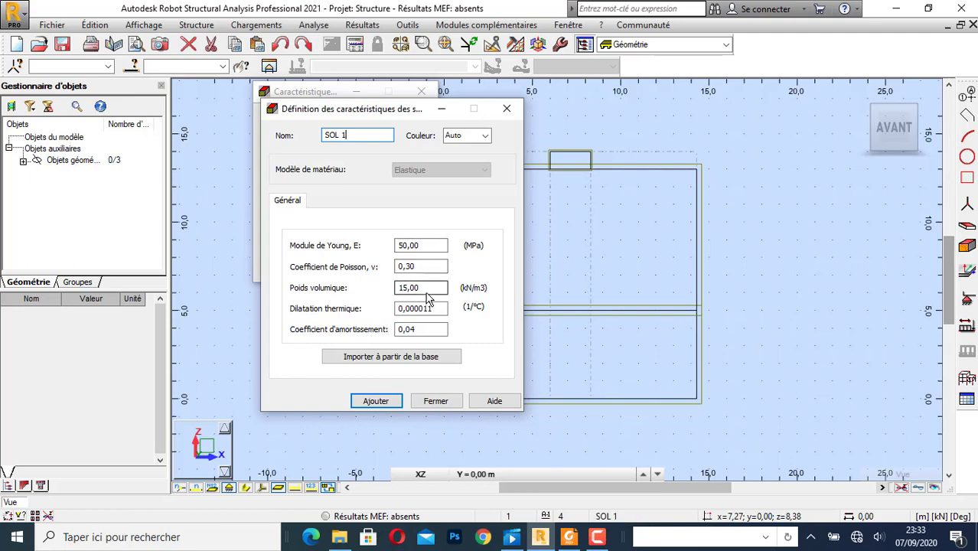
pyautogui.click(507, 108)
pyautogui.doubleClick(355, 136)
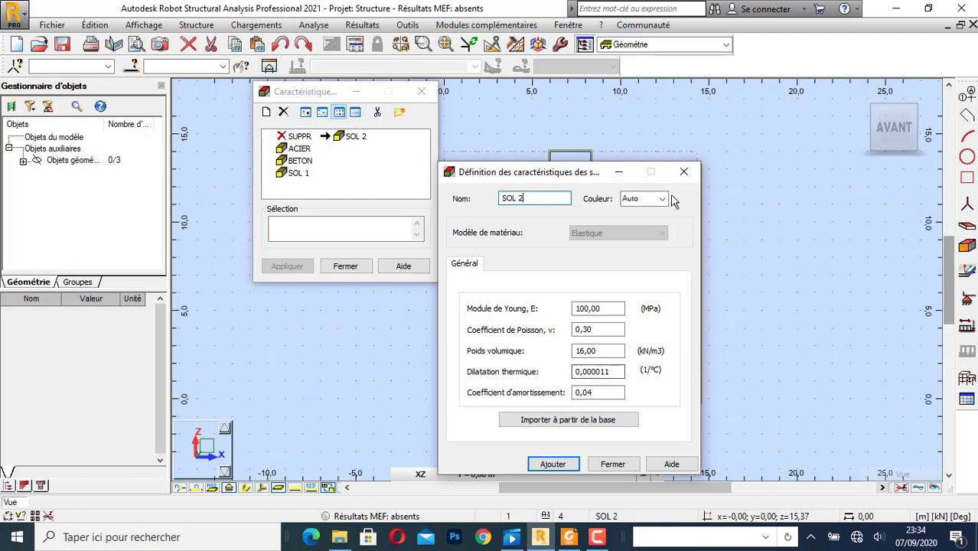
pyautogui.click(683, 171)
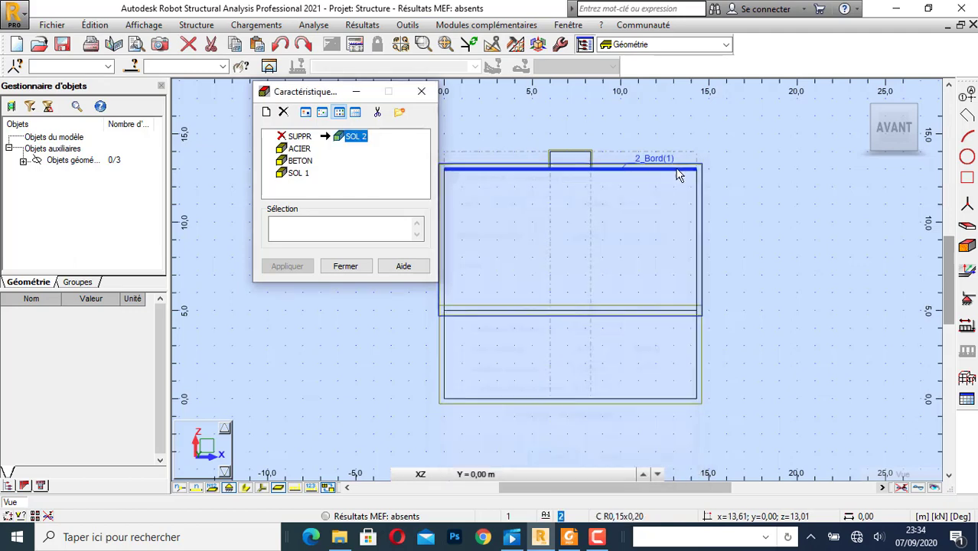
pyautogui.click(422, 91)
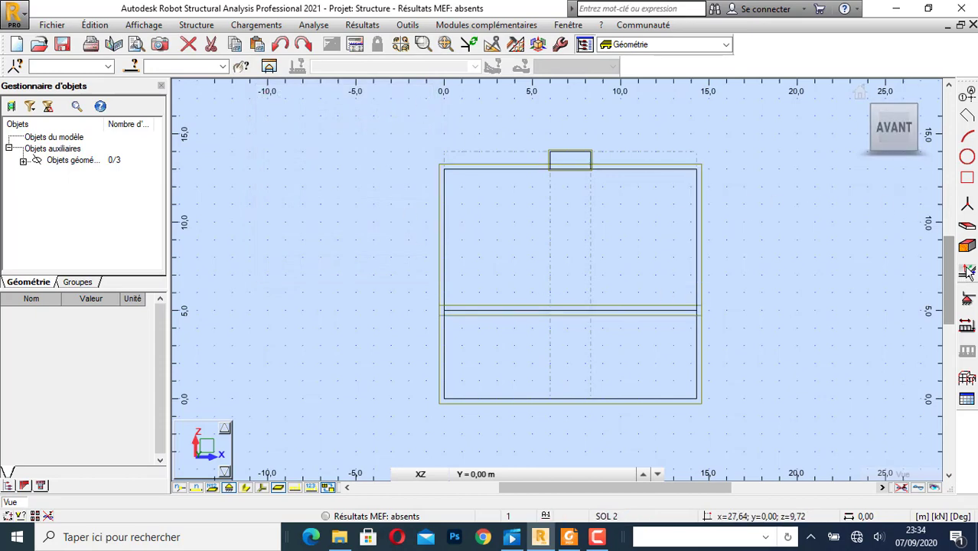
# Review the BETON material definition, including its Young's modulus and unit weight, and close the characteristics
pyautogui.click(967, 245)
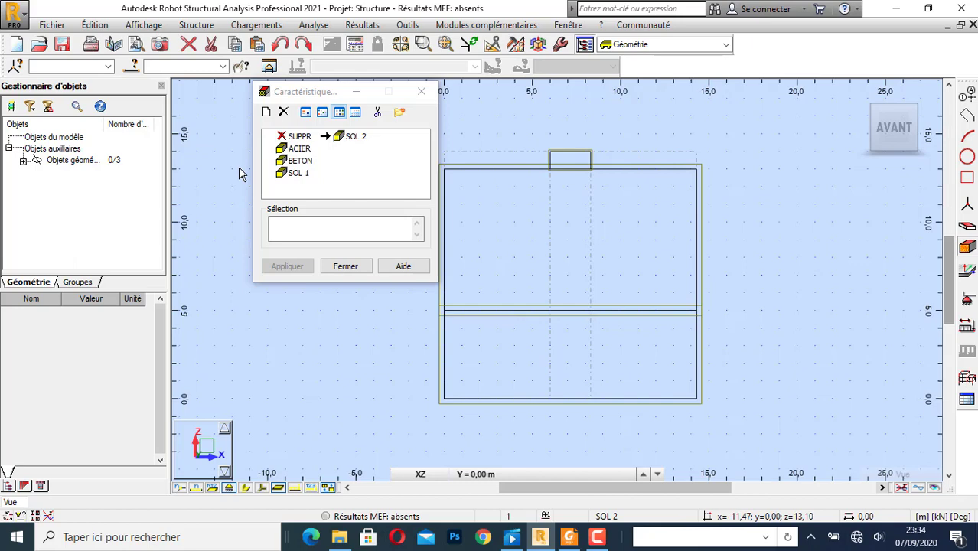
pyautogui.doubleClick(298, 161)
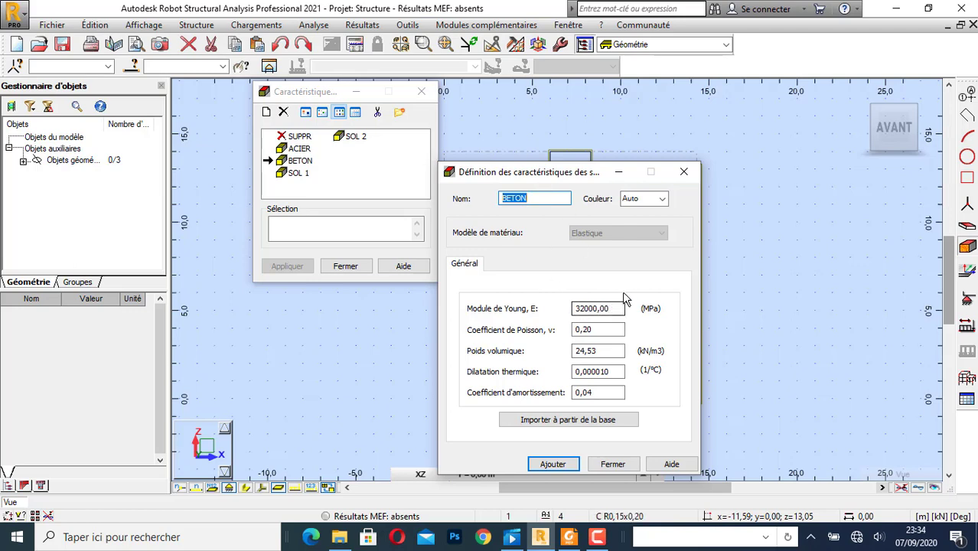
pyautogui.click(683, 173)
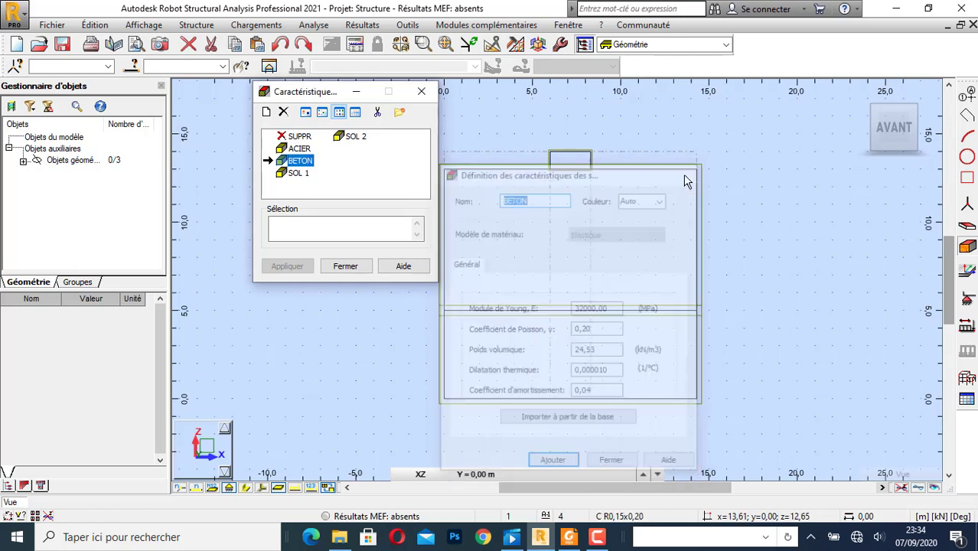
pyautogui.click(421, 93)
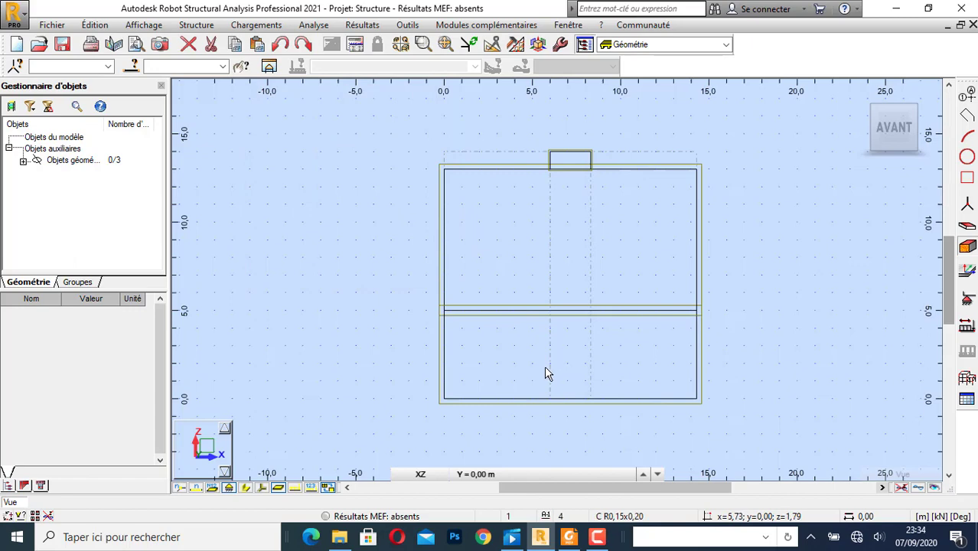
# Create a panel with the BETON characteristic from an internal point of the small rectangle above the soil layers
pyautogui.click(968, 226)
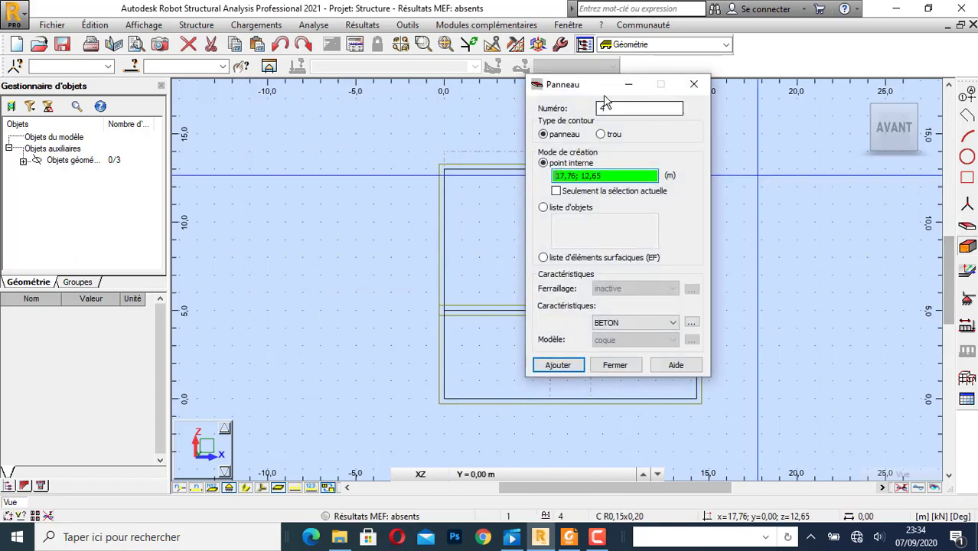
pyautogui.moveTo(571, 84); pyautogui.dragTo(220, 102)
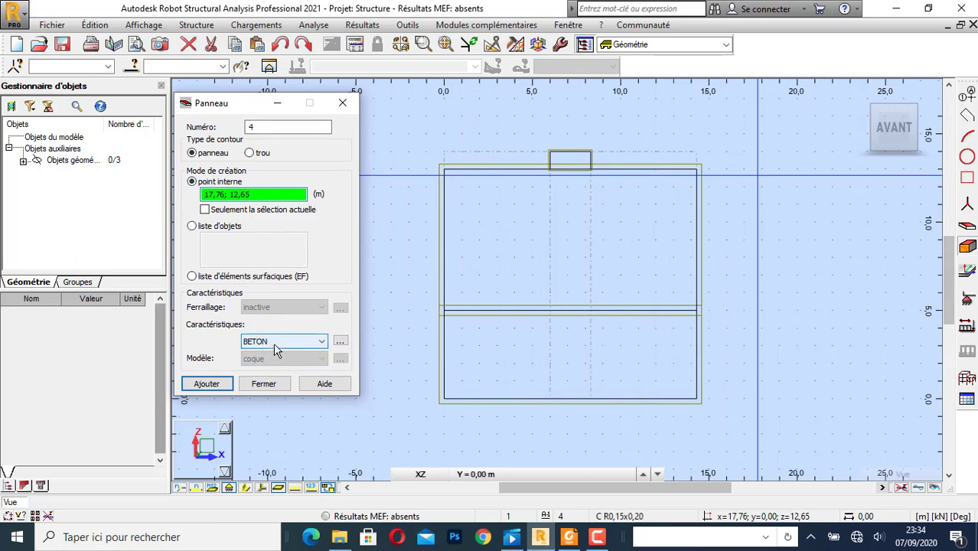
pyautogui.click(573, 160)
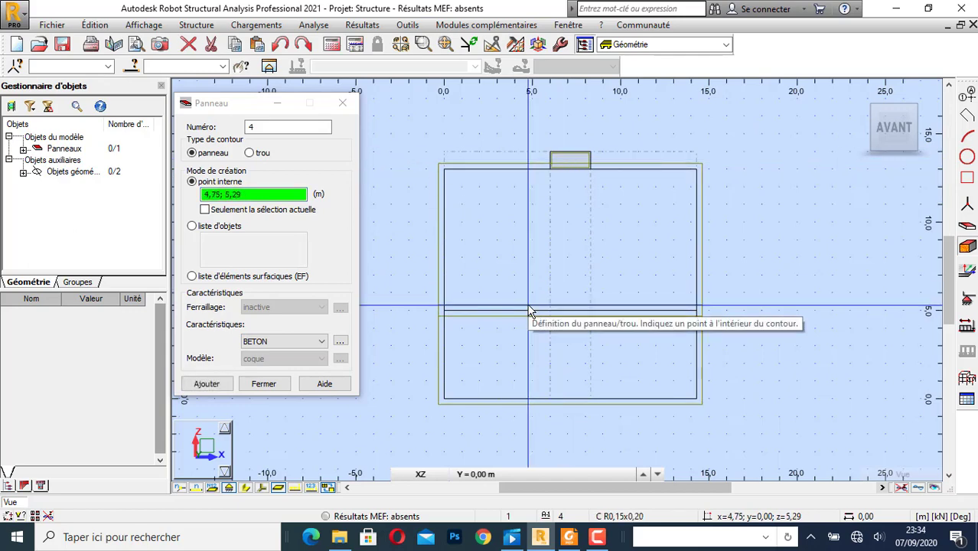
# Create a panel with the SOL 1 characteristic inside the upper large rectangle, between Z 5 and 13 m
pyautogui.click(270, 342)
pyautogui.click(264, 373)
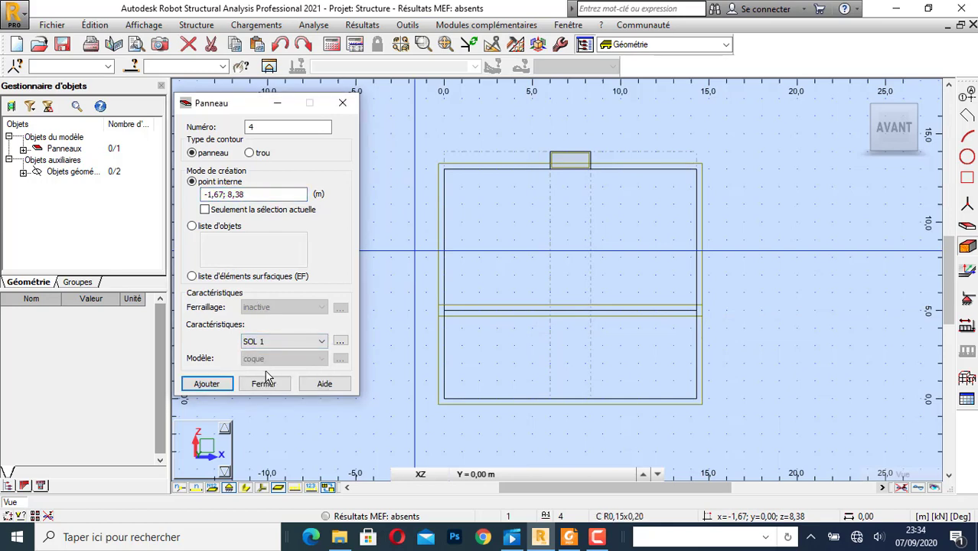
pyautogui.click(576, 236)
# Create a panel with the SOL 2 characteristic inside the lower large rectangle, between Z 0 and 5 m, then finish panel creation
pyautogui.click(299, 342)
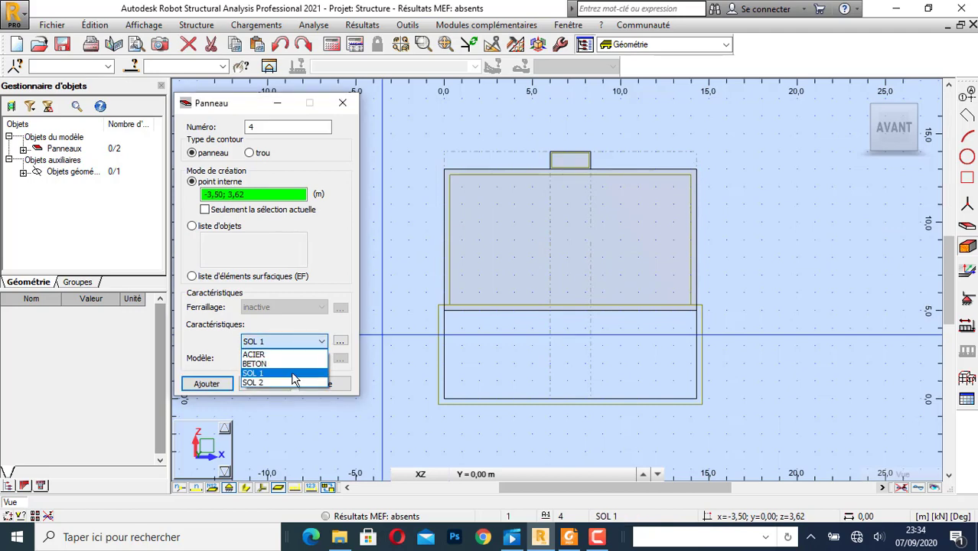
pyautogui.click(287, 382)
pyautogui.click(586, 362)
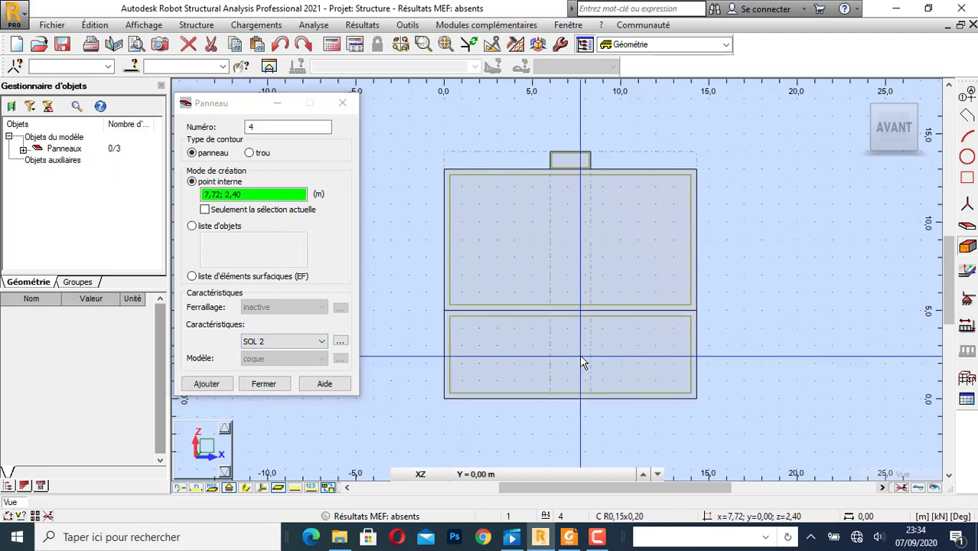
pyautogui.click(264, 385)
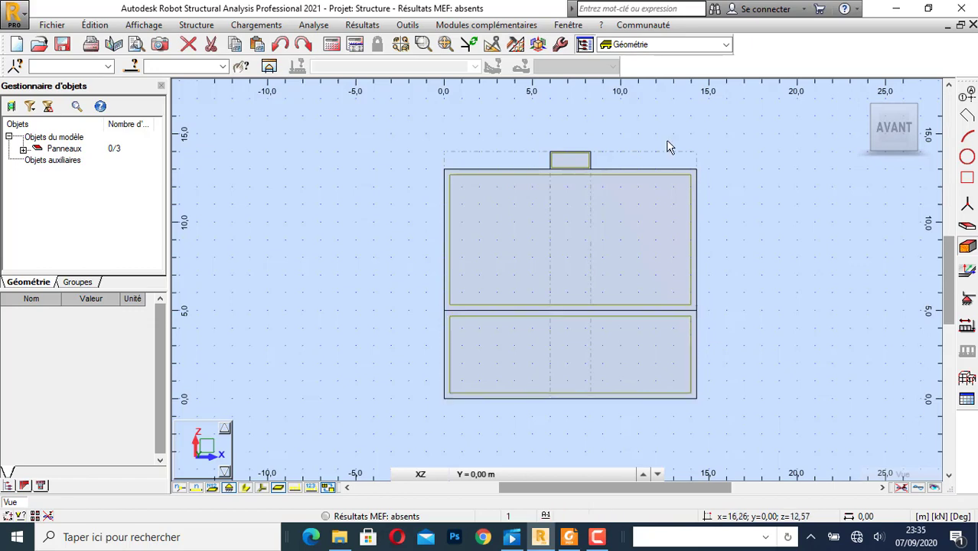
# Set the meshing options for all panels to the Delaunay method with an element size of 0,50 m, and accept the advanced options
pyautogui.click(514, 46)
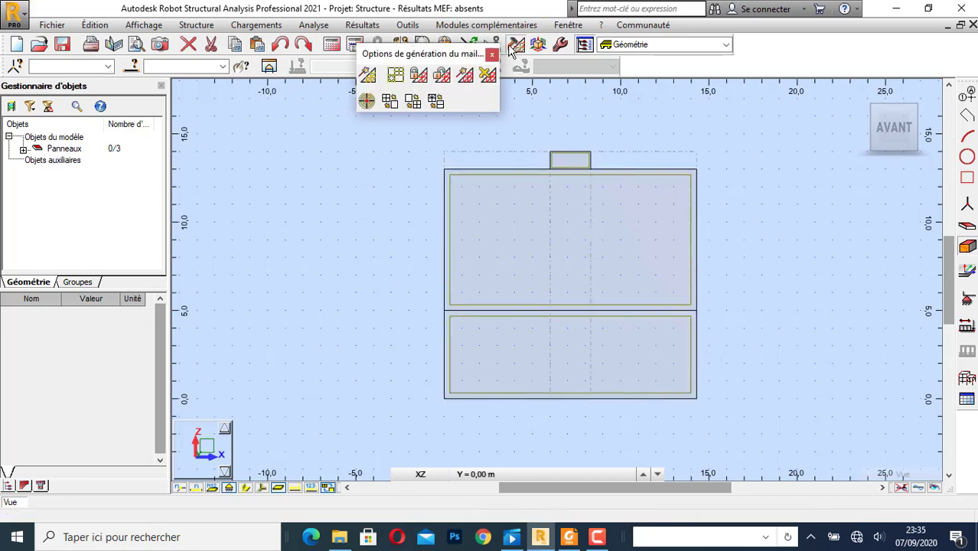
pyautogui.click(395, 76)
pyautogui.click(527, 301)
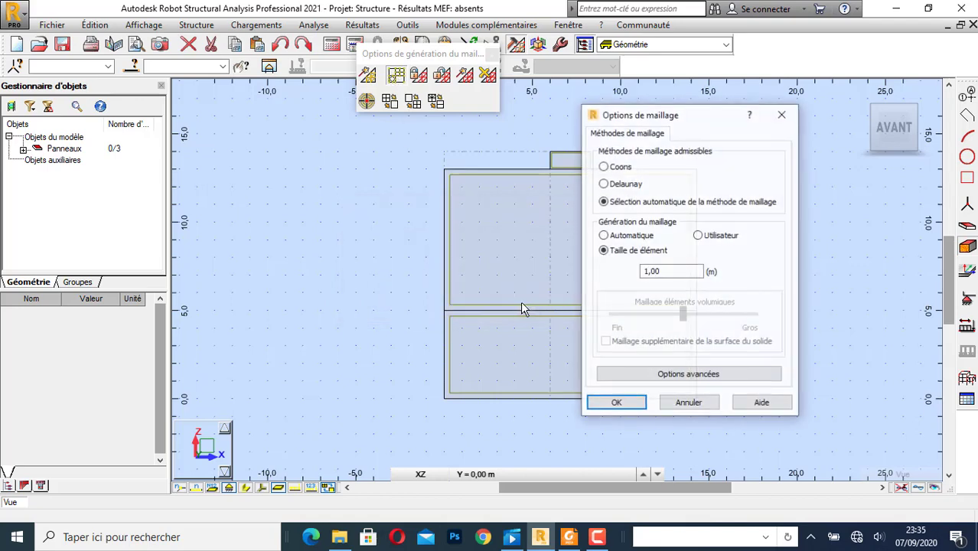
pyautogui.click(604, 184)
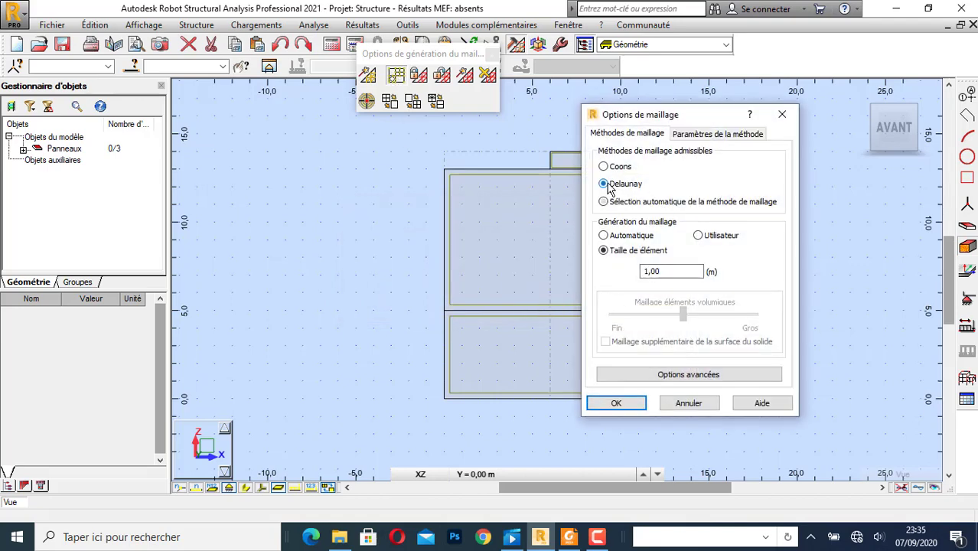
pyautogui.doubleClick(650, 274)
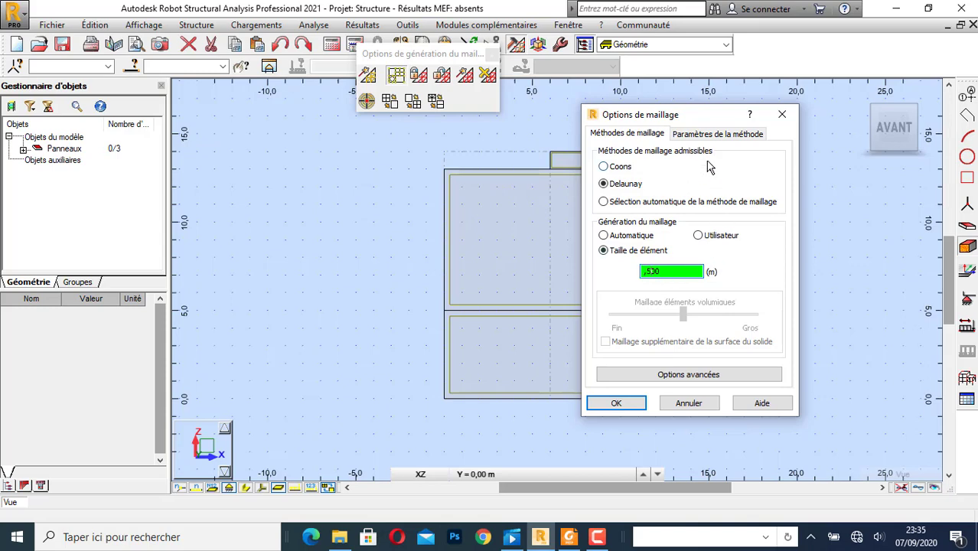
pyautogui.click(688, 374)
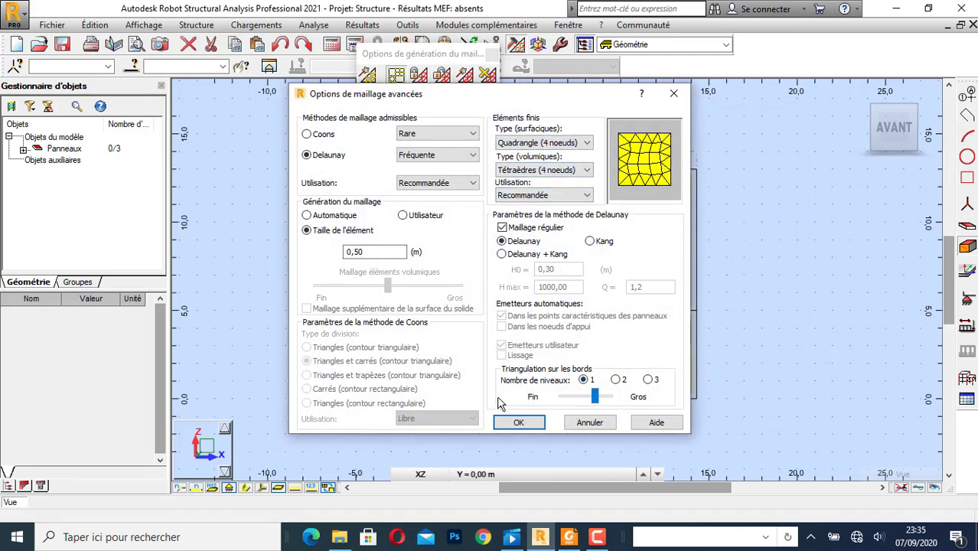
pyautogui.click(519, 423)
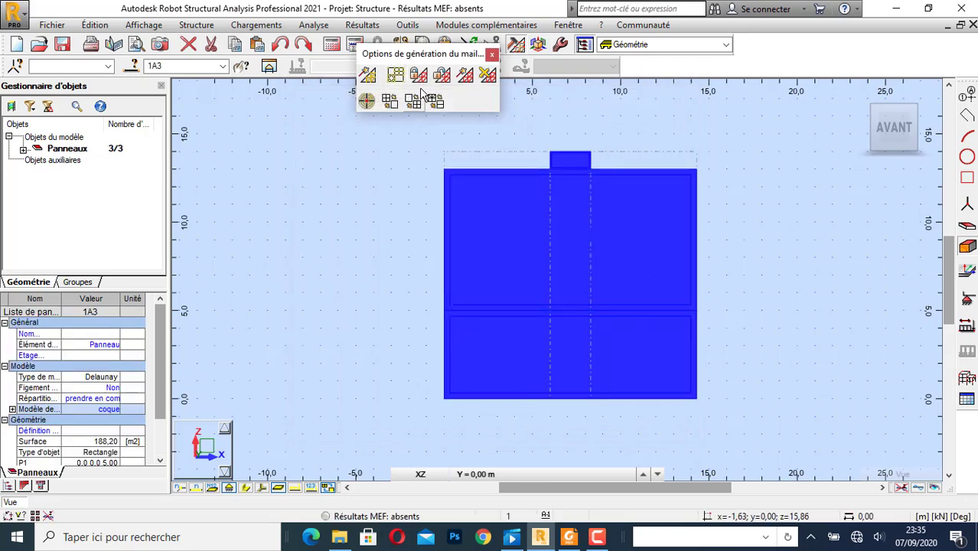
# Generate the mesh of the selected panels, clear the selection, and check the mesh around the small concrete panel
pyautogui.click(469, 78)
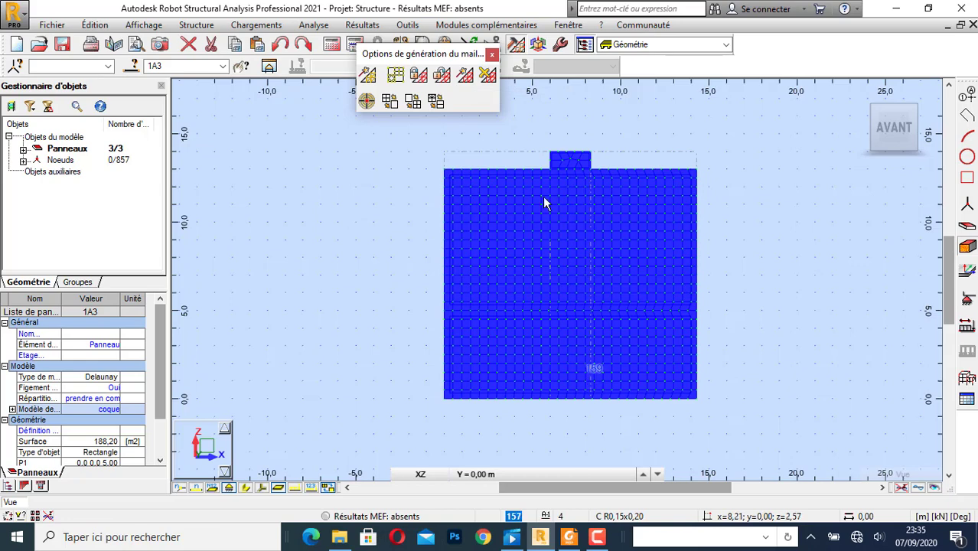
pyautogui.click(492, 55)
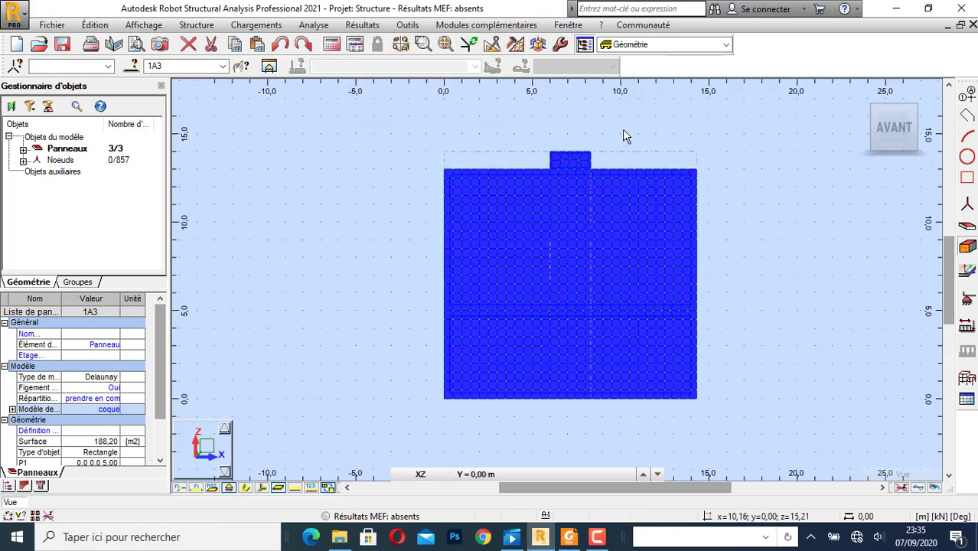
pyautogui.click(623, 135)
pyautogui.scroll(1, 612, 244)
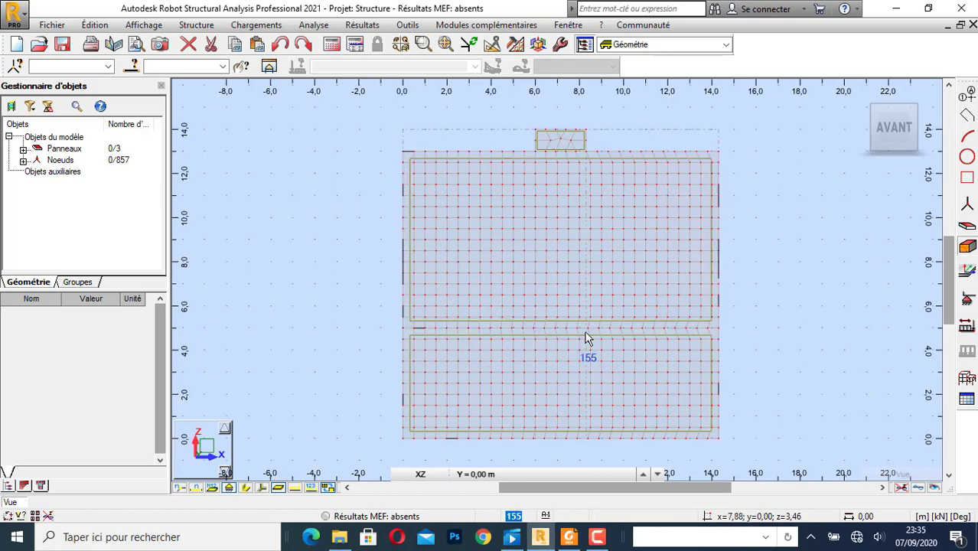
pyautogui.scroll(2, 543, 125)
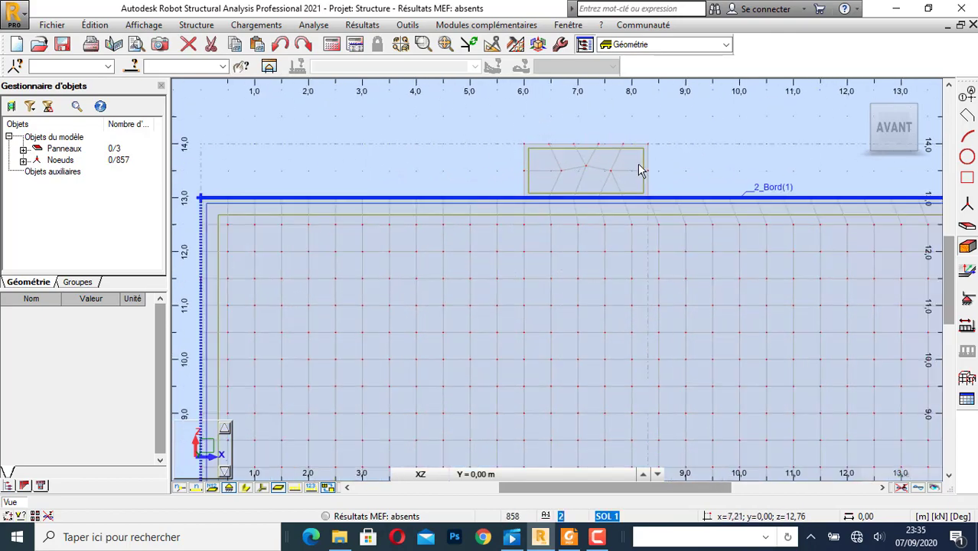
pyautogui.scroll(-2, 450, 162)
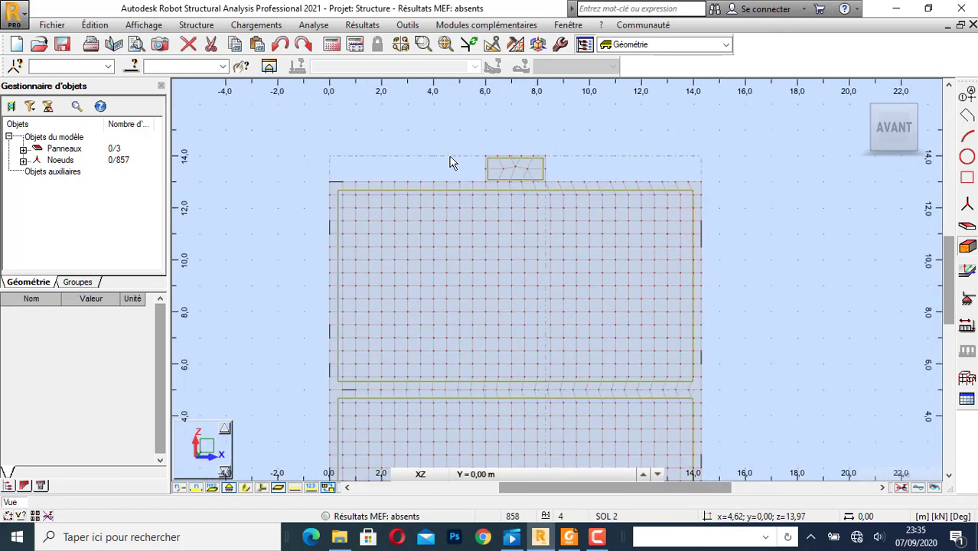
pyautogui.scroll(-2, 450, 162)
pyautogui.scroll(1, 459, 240)
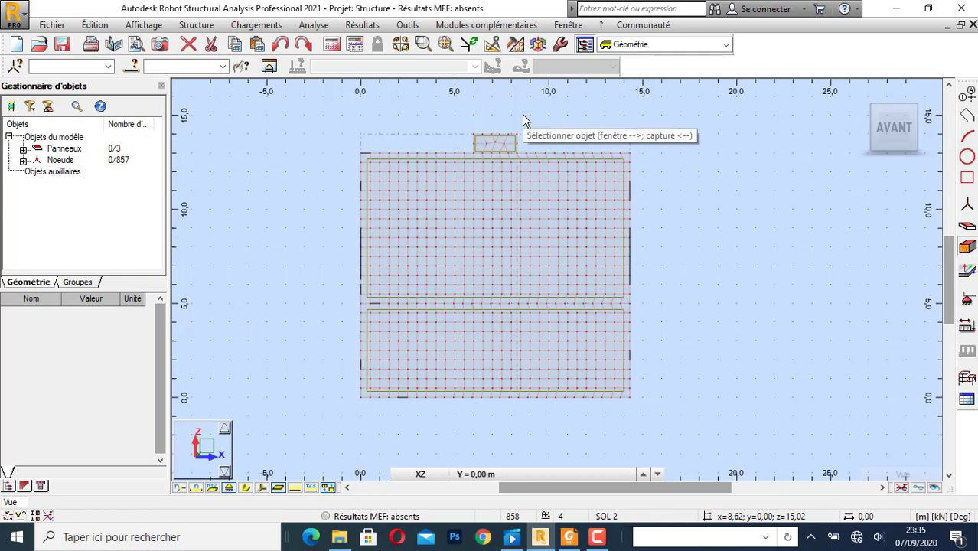
# Add a permanent load case of the self-weight type (poids propre), named PP
pyautogui.click(968, 325)
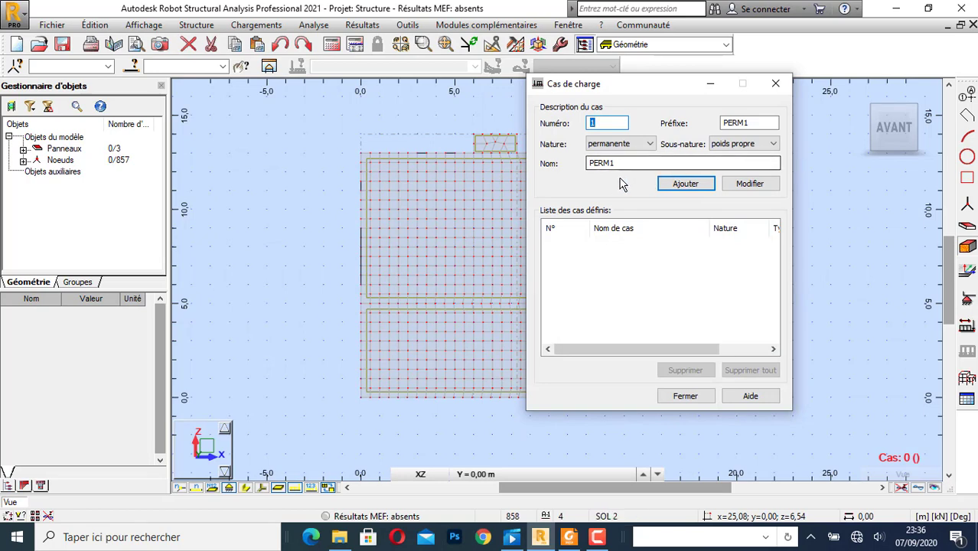
pyautogui.press('Tab')
pyautogui.press('Tab')
pyautogui.press('Tab')
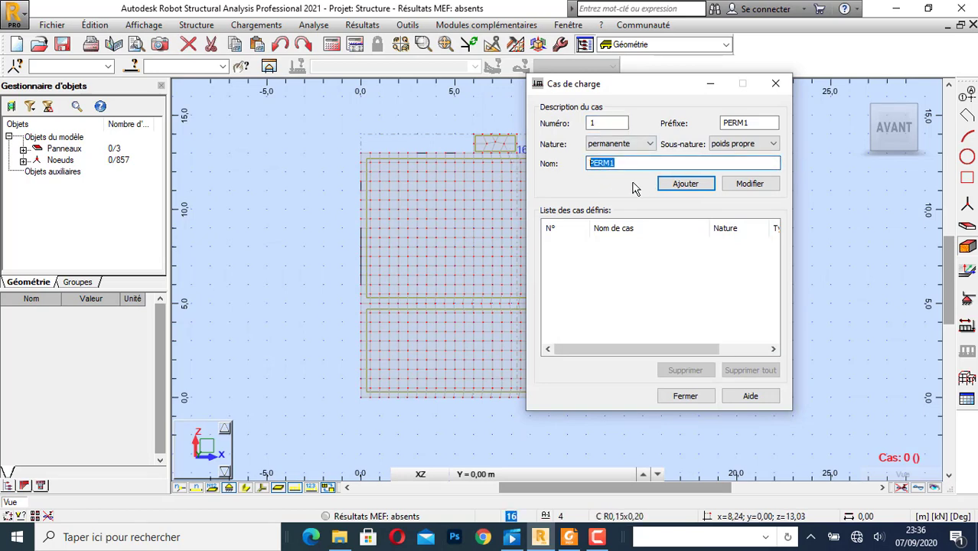
pyautogui.write('PP')
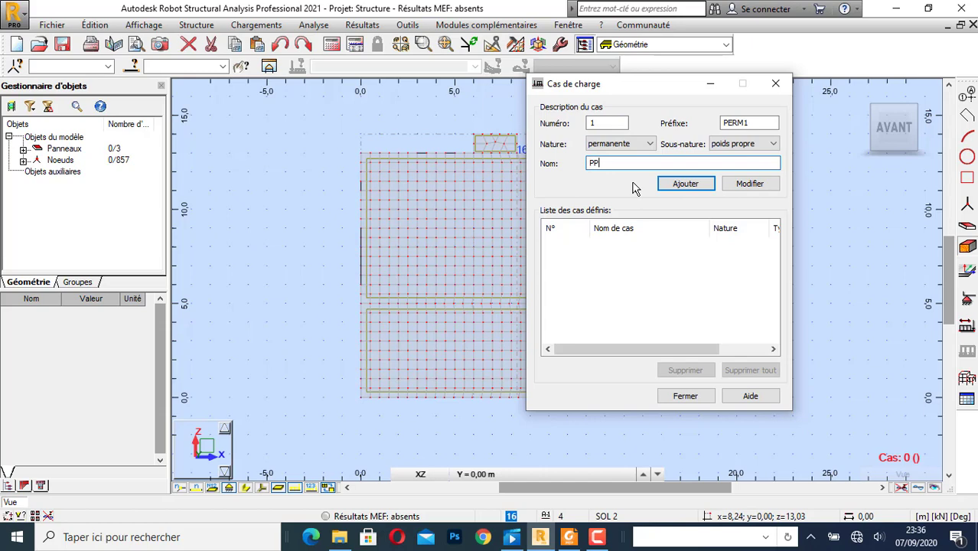
pyautogui.click(686, 187)
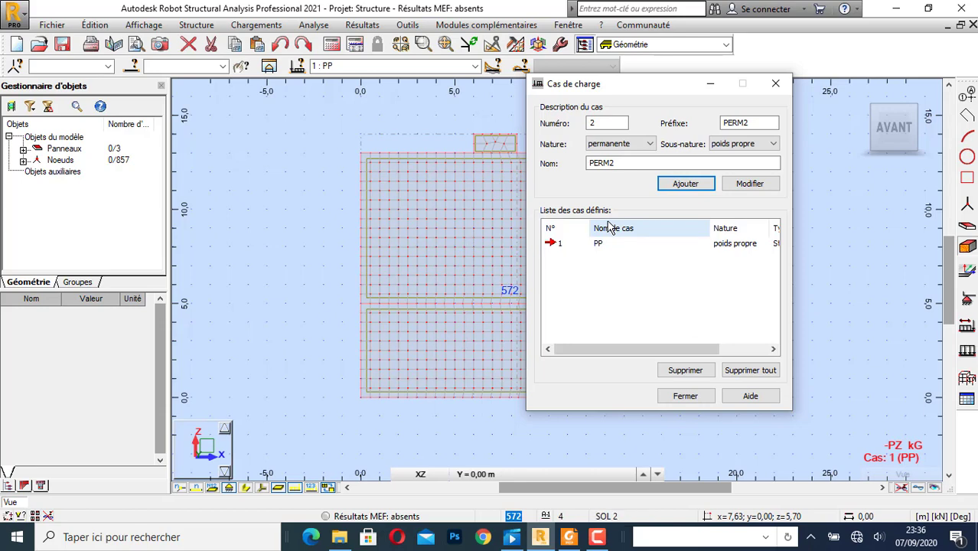
# Add a second permanent load case named P STRUCTURE and finish load case definition
pyautogui.moveTo(633, 166); pyautogui.dragTo(574, 164)
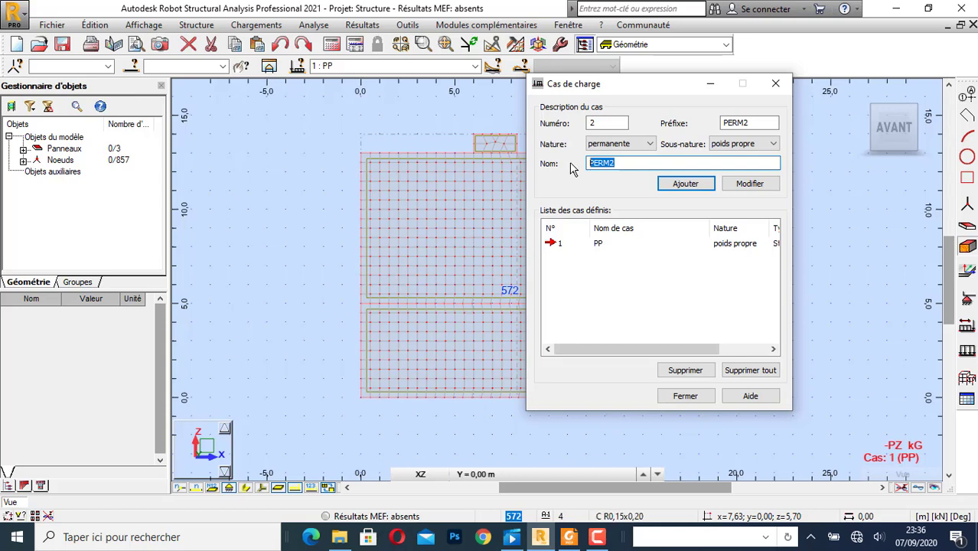
pyautogui.write('P')
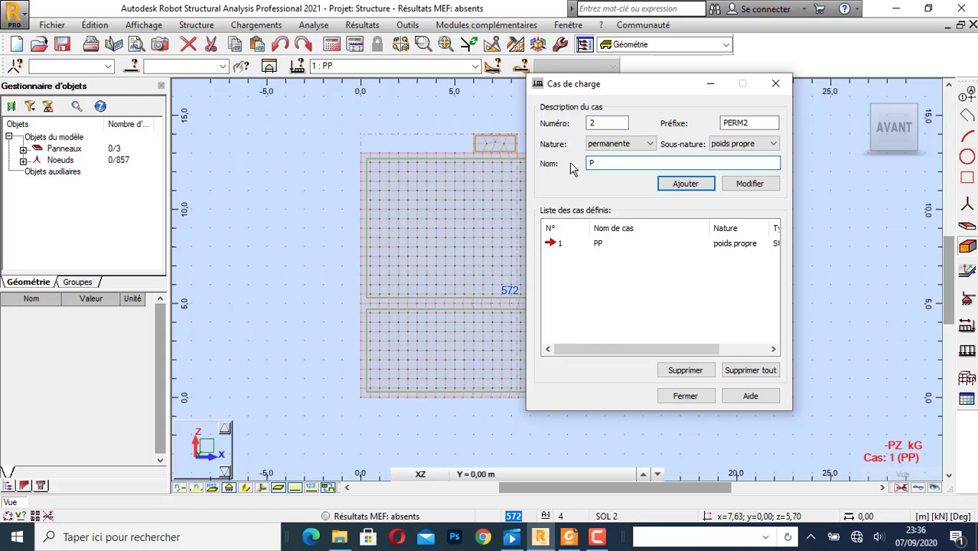
pyautogui.write(' STRUCTURE')
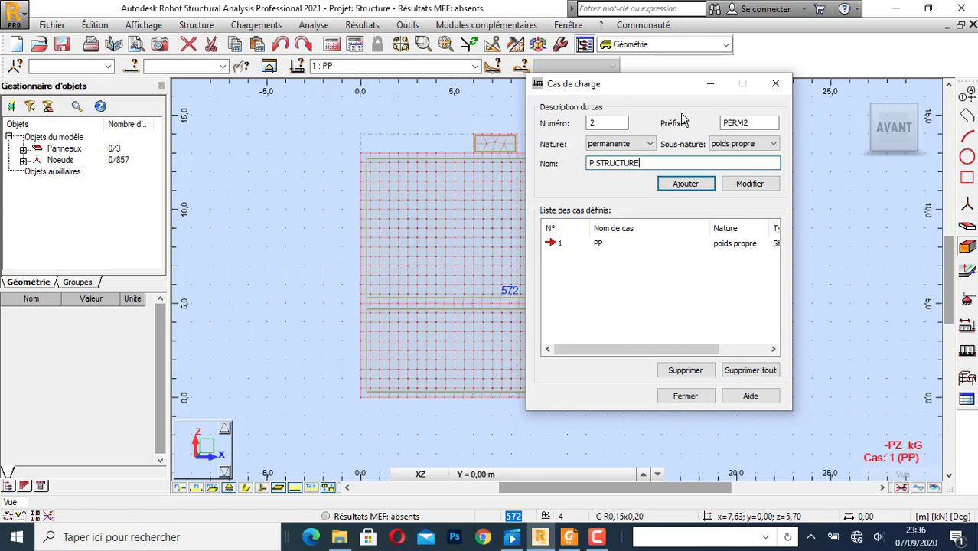
pyautogui.click(686, 397)
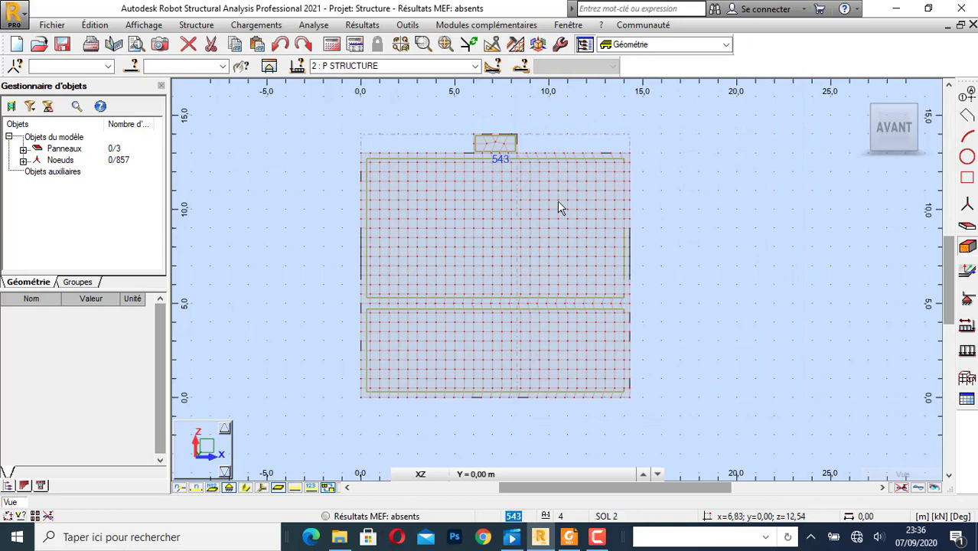
# Define a nodal force of -800 kN along Z for the P STRUCTURE load case
pyautogui.click(967, 350)
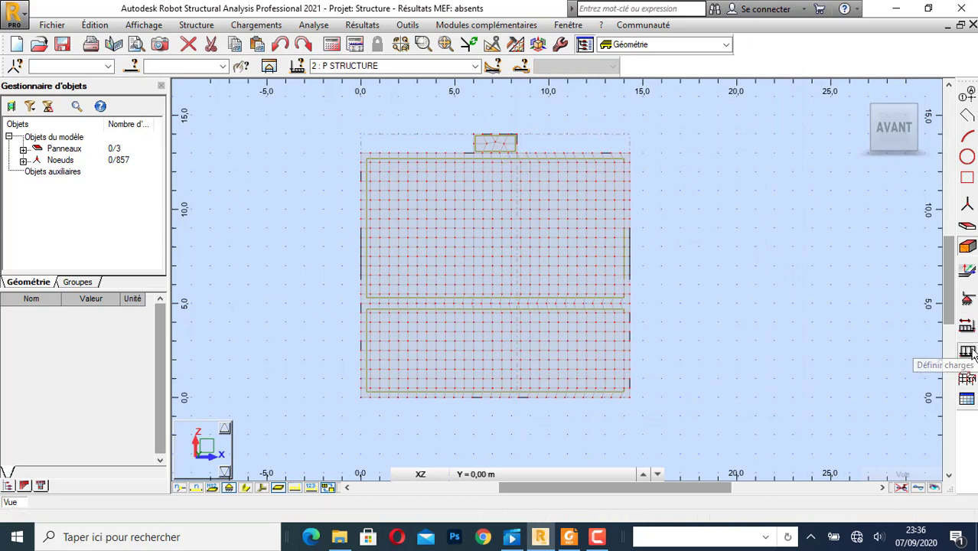
pyautogui.moveTo(602, 85); pyautogui.dragTo(738, 112)
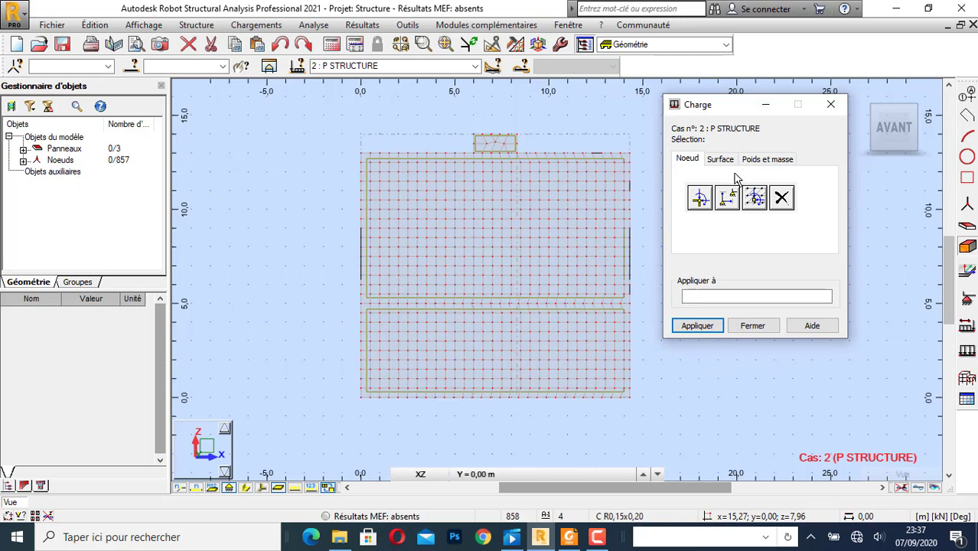
pyautogui.click(699, 197)
pyautogui.doubleClick(721, 291)
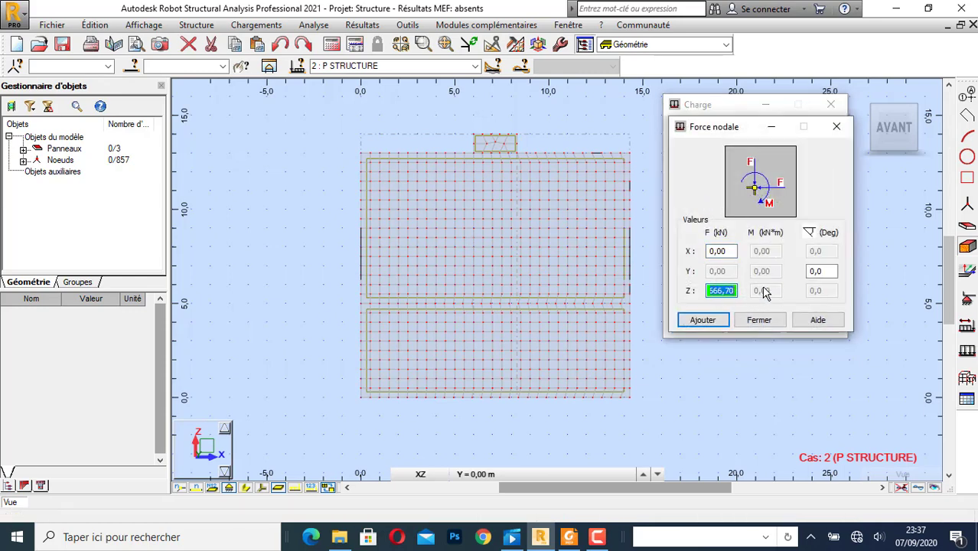
pyautogui.write('3')
pyautogui.click(717, 321)
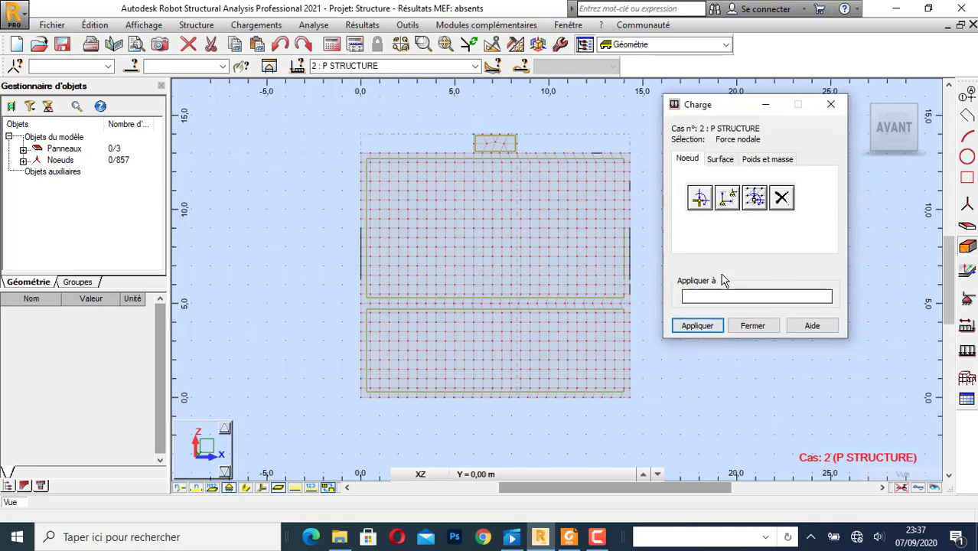
pyautogui.click(699, 200)
pyautogui.click(726, 320)
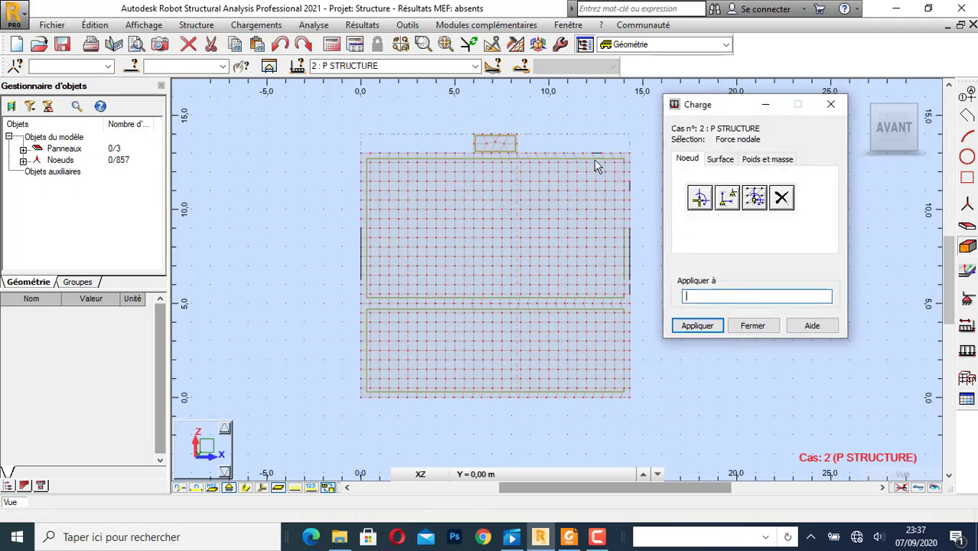
# Apply the nodal force to the four inner nodes on the concrete block's top edge, nodes 3, 4, 12 and 15, then finish load definition
pyautogui.scroll(2, 492, 126)
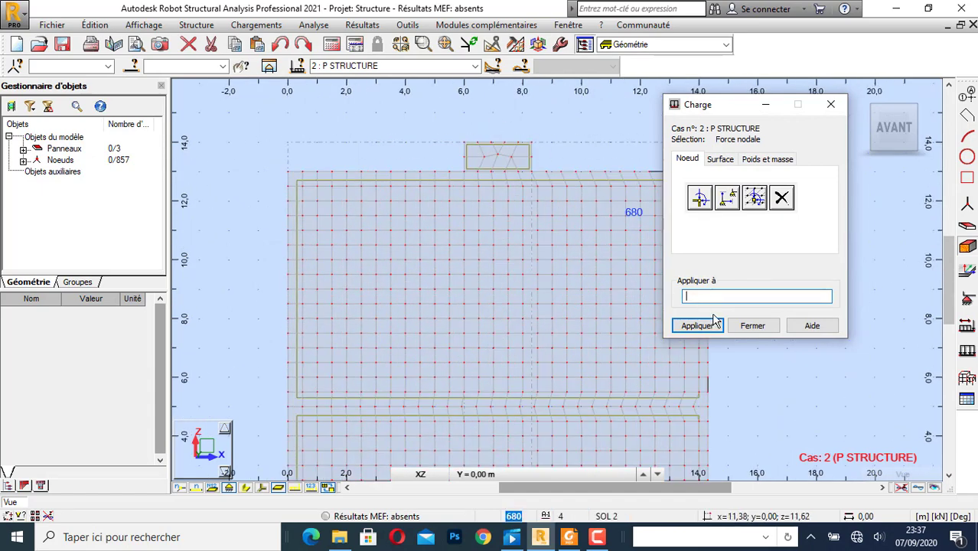
pyautogui.click(478, 147)
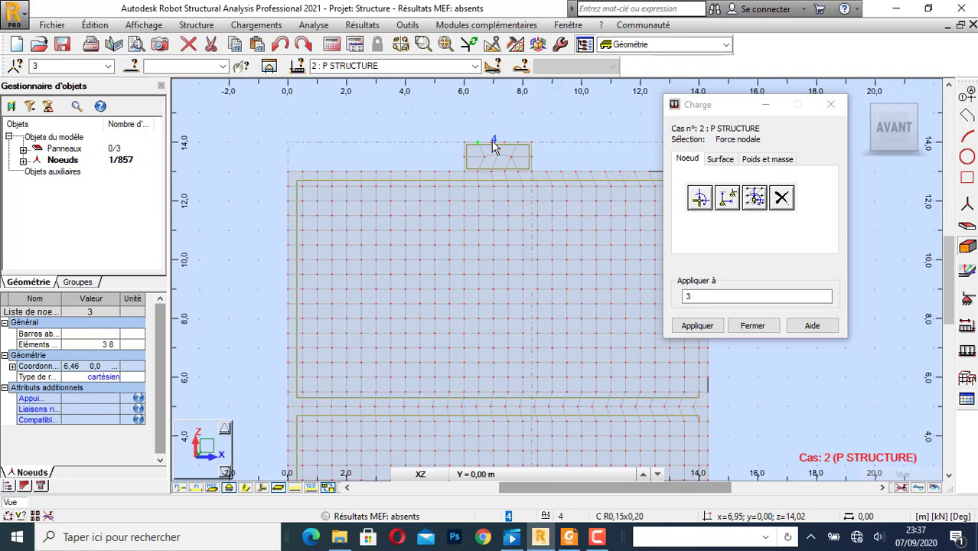
pyautogui.keyDown('ctrl'); pyautogui.click(493, 145); pyautogui.keyUp('ctrl')
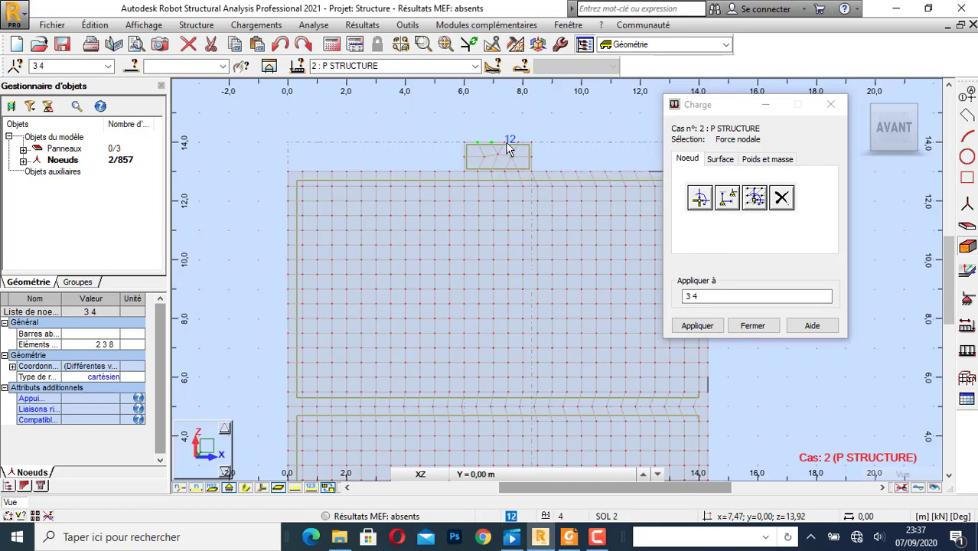
pyautogui.keyDown('ctrl'); pyautogui.click(507, 145); pyautogui.keyUp('ctrl')
pyautogui.keyDown('ctrl'); pyautogui.click(520, 146); pyautogui.keyUp('ctrl')
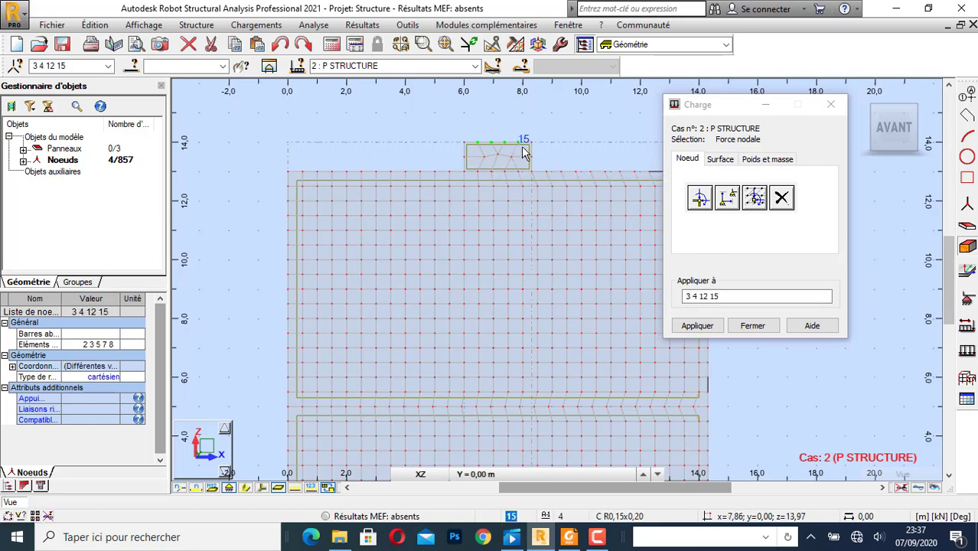
pyautogui.click(709, 328)
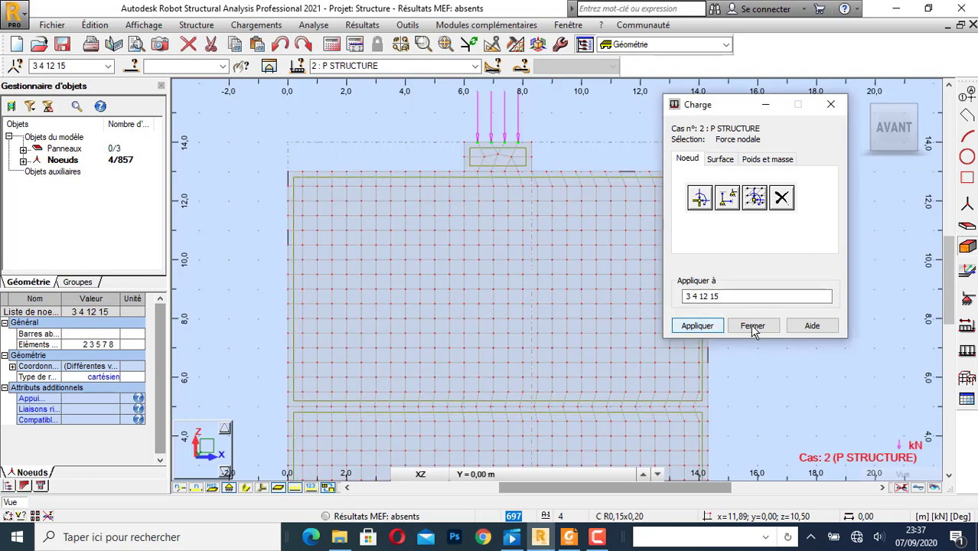
pyautogui.click(748, 325)
# Show the load symbols and their values in the model view
pyautogui.scroll(-2, 543, 262)
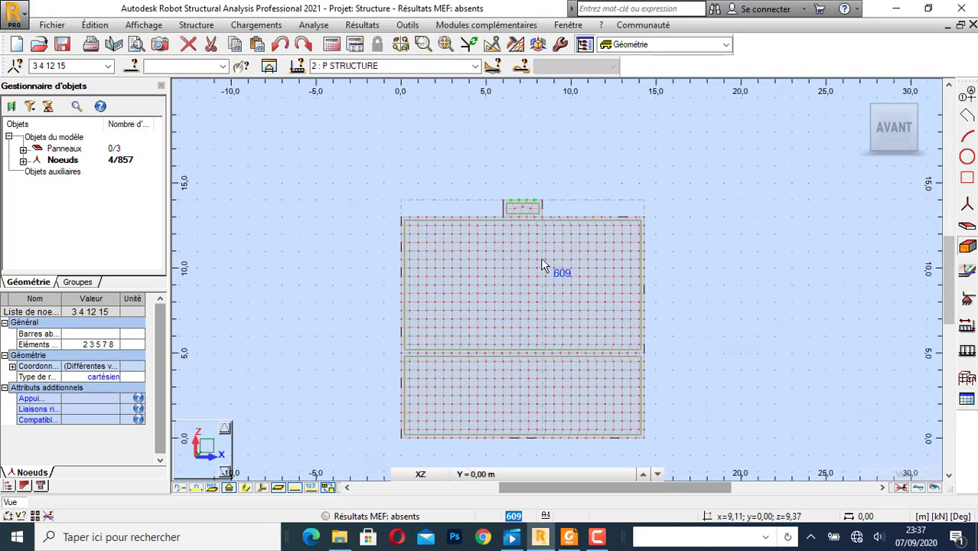
pyautogui.click(295, 488)
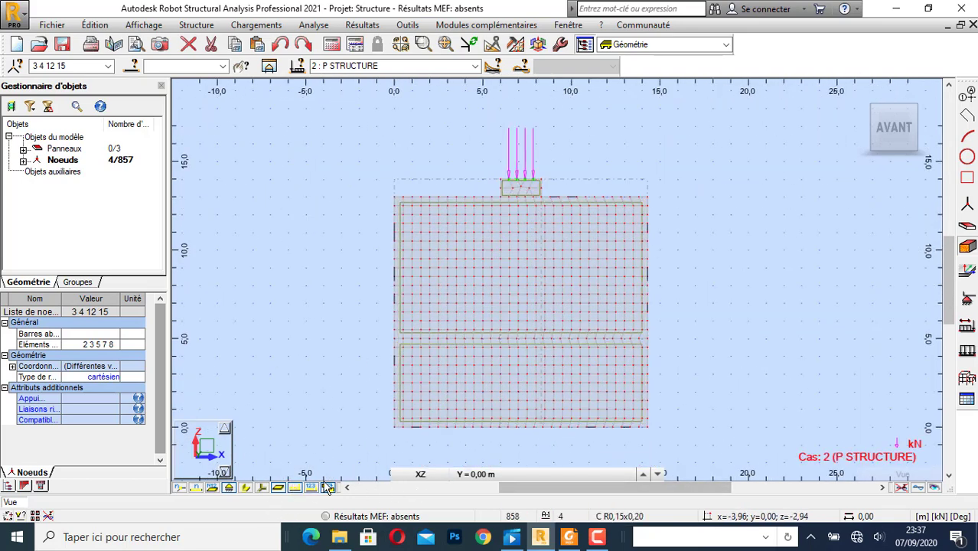
pyautogui.click(310, 488)
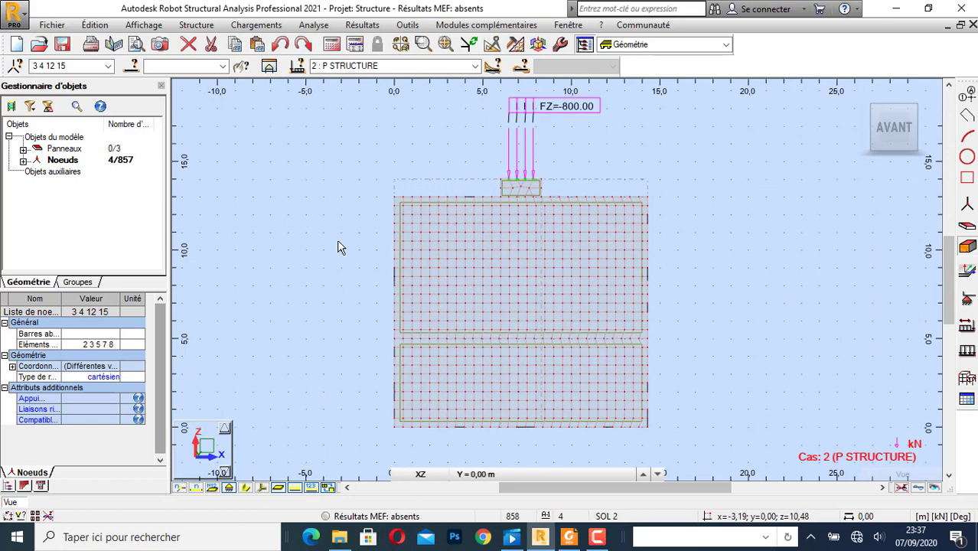
# Try to calculate the structure without supports, ignoring the warnings, and close the calculation messages
pyautogui.click(332, 43)
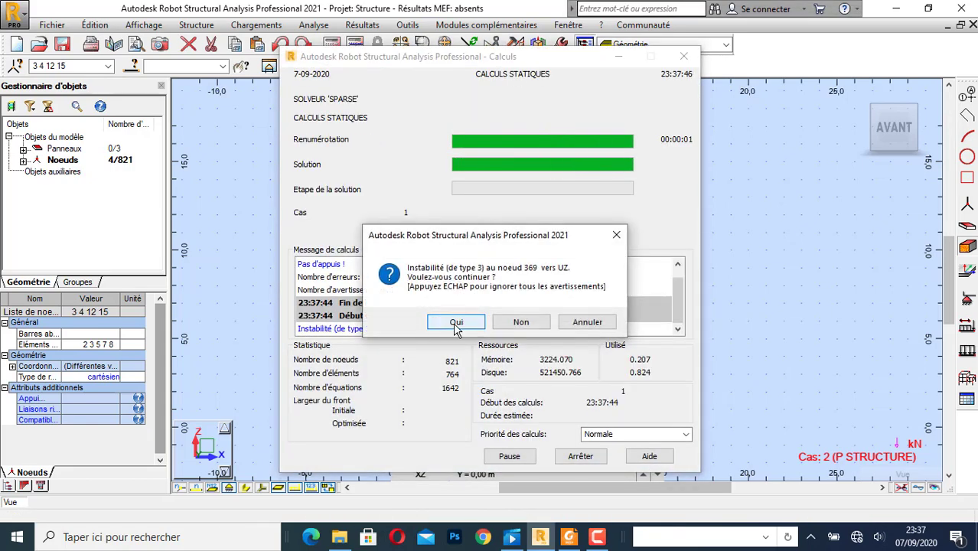
pyautogui.click(616, 235)
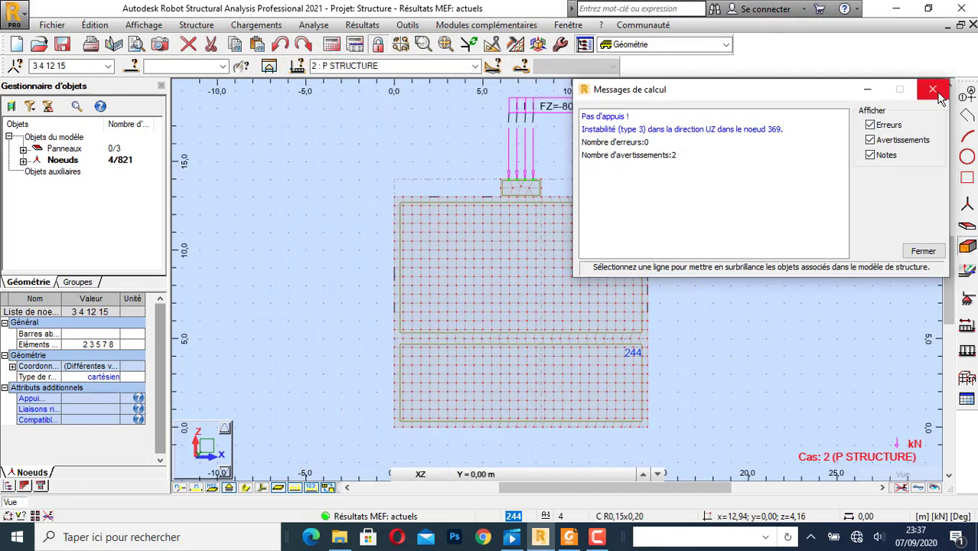
pyautogui.click(933, 90)
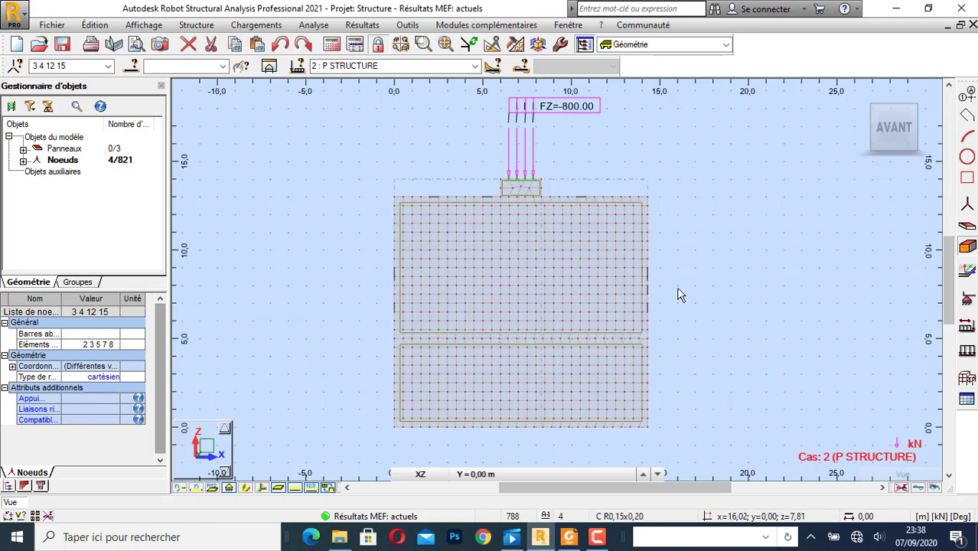
pyautogui.click(966, 299)
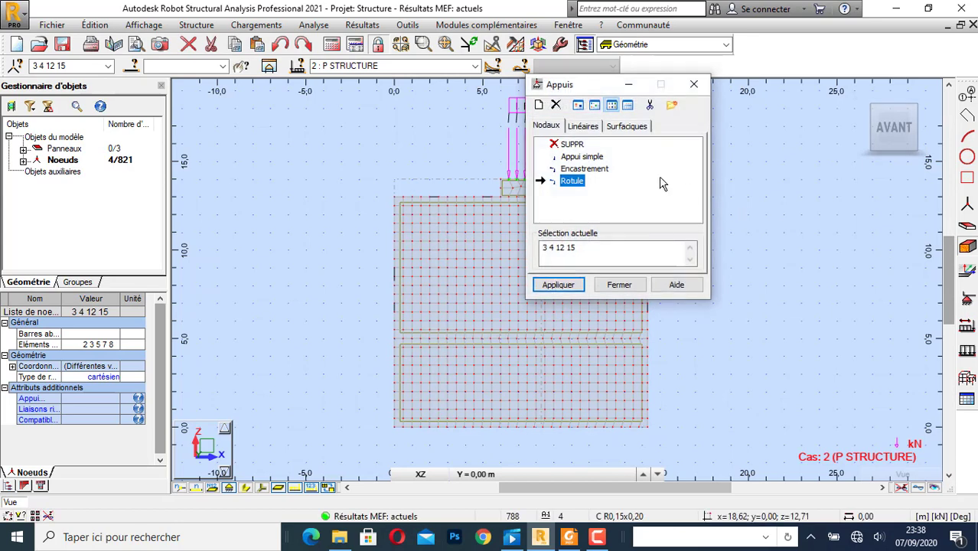
pyautogui.click(583, 126)
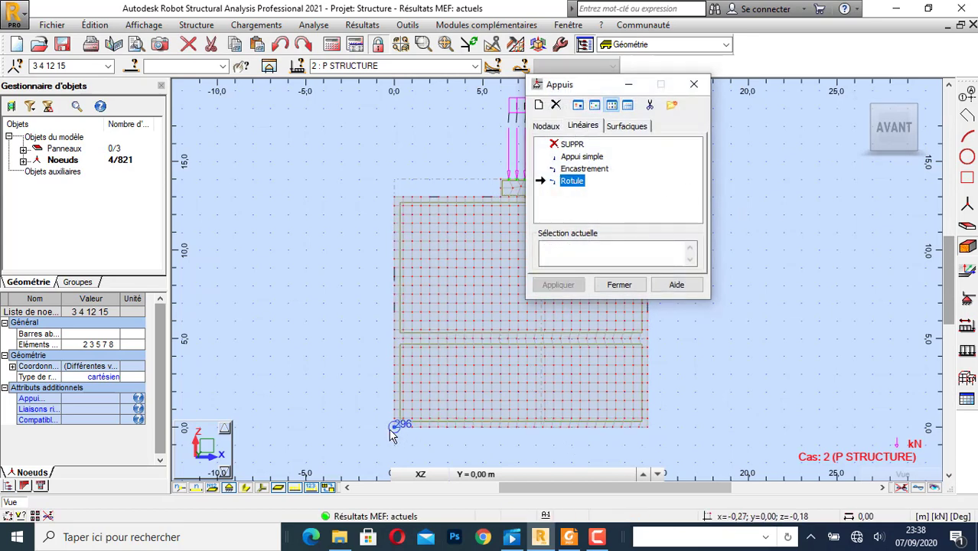
pyautogui.click(619, 285)
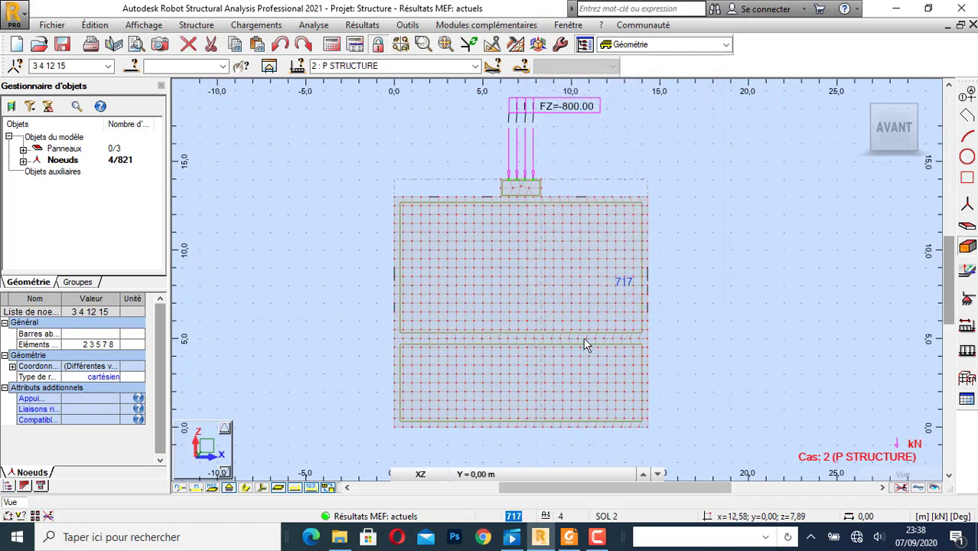
# Turn off the display of the nodes and finite element mesh so the panel edges are easy to select
pyautogui.scroll(2, 469, 431)
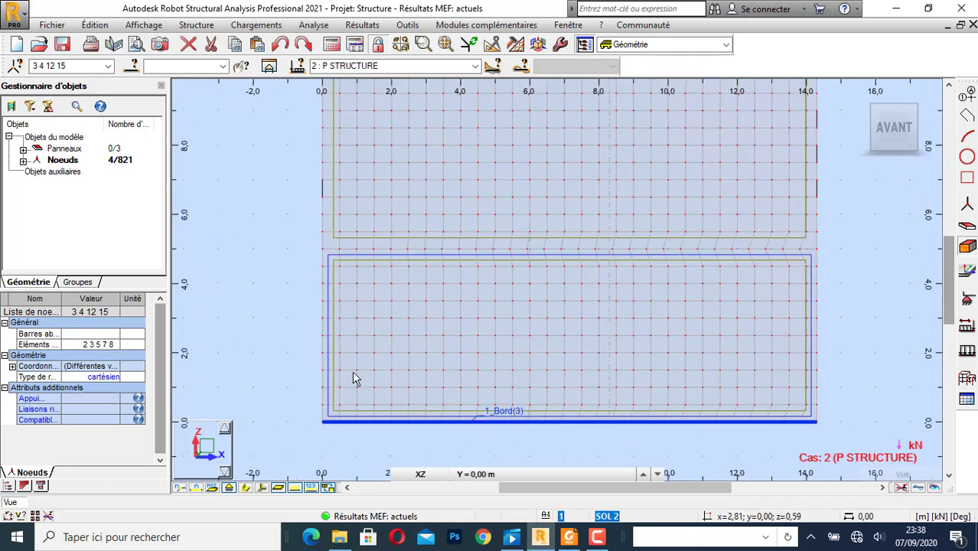
pyautogui.scroll(-2, 354, 375)
pyautogui.click(328, 488)
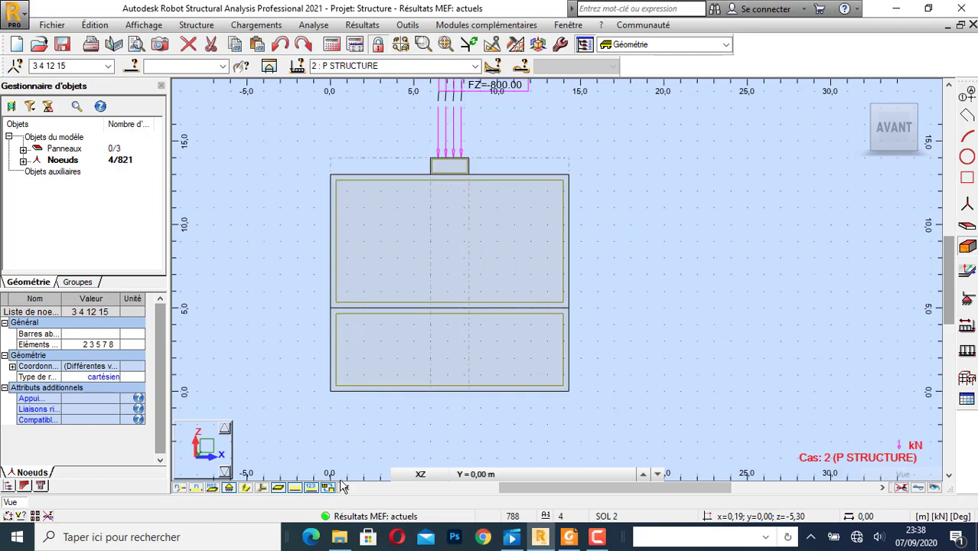
# Assign a linear pinned support (Rotule) to the bottom edge of the lower soil panel, accepting the change to the calculated structure
pyautogui.click(968, 301)
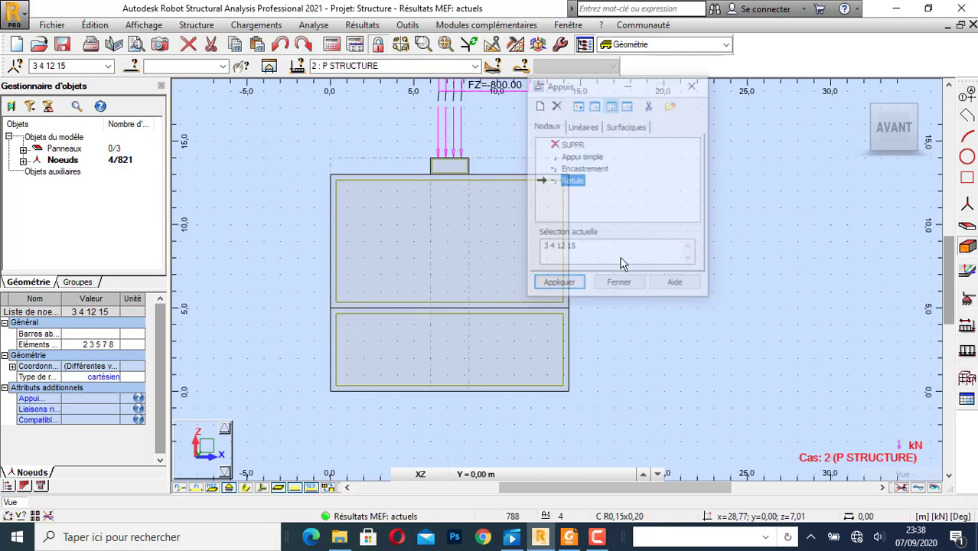
pyautogui.click(584, 128)
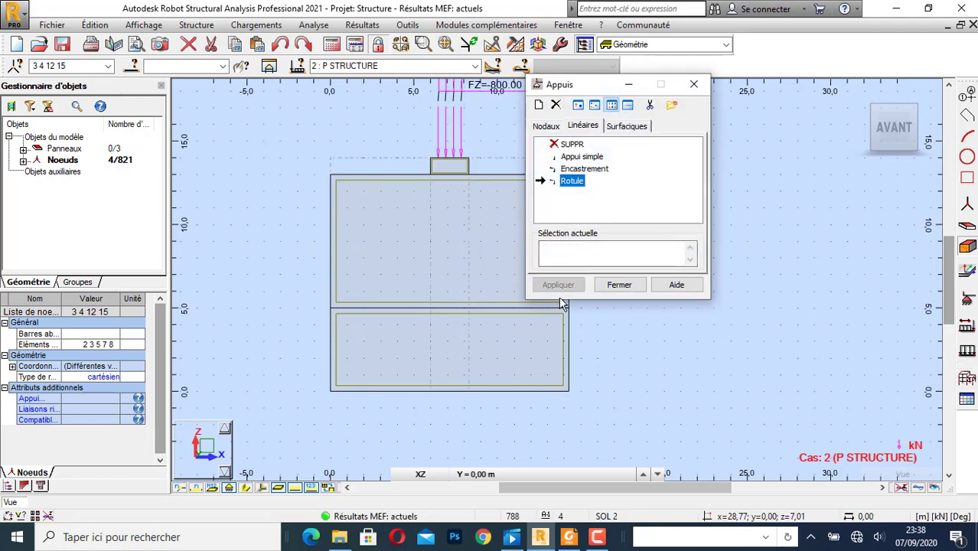
pyautogui.click(452, 393)
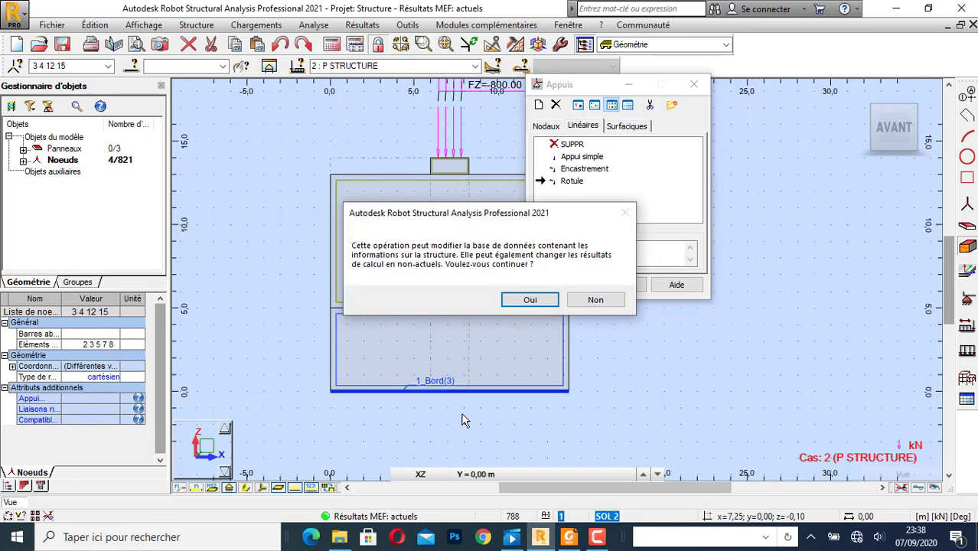
pyautogui.click(532, 299)
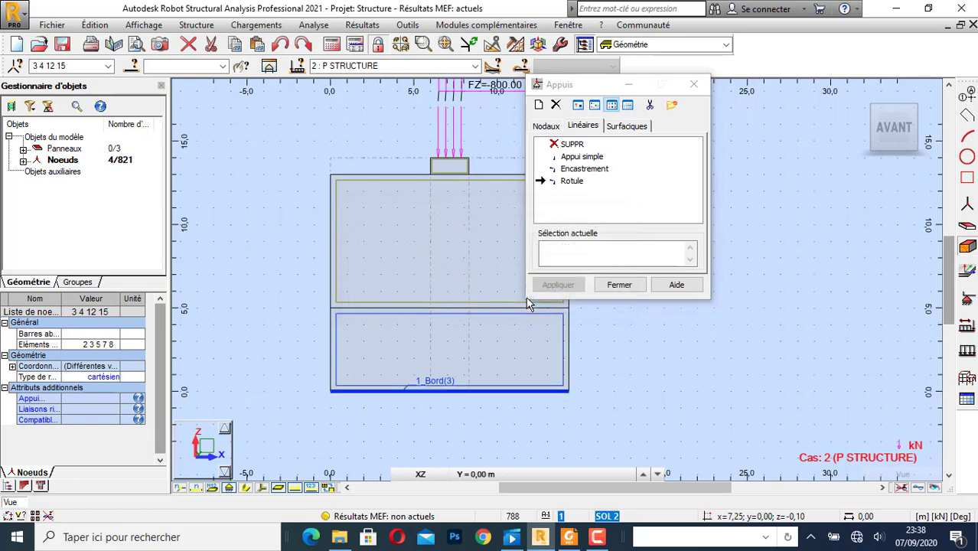
pyautogui.click(617, 284)
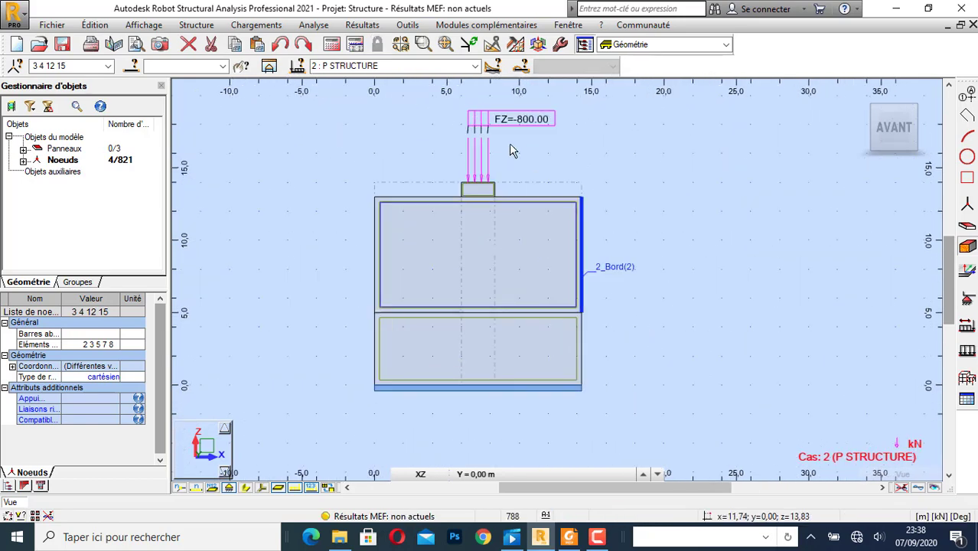
# Calculate the supported structure and turn the display of the nodes and finite element mesh back on
pyautogui.click(331, 44)
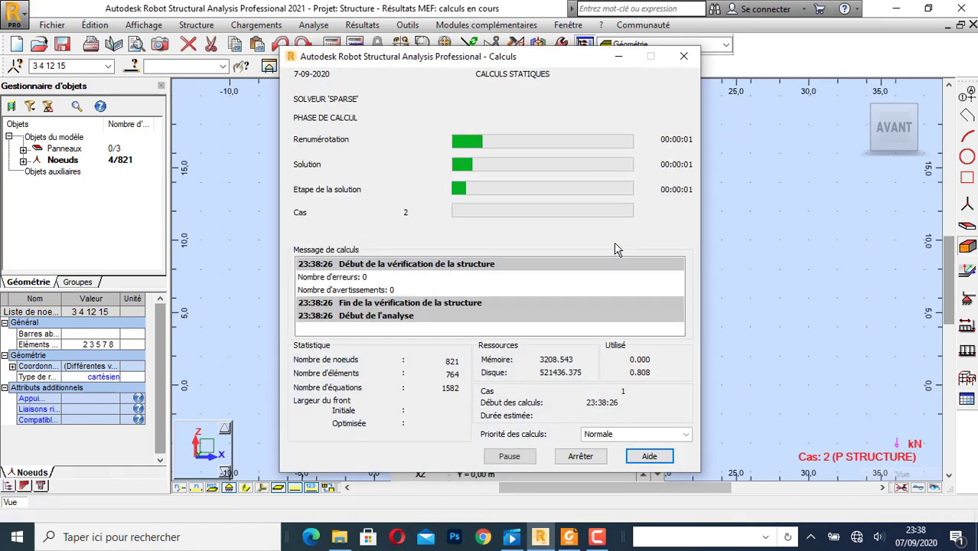
pyautogui.scroll(1, 304, 234)
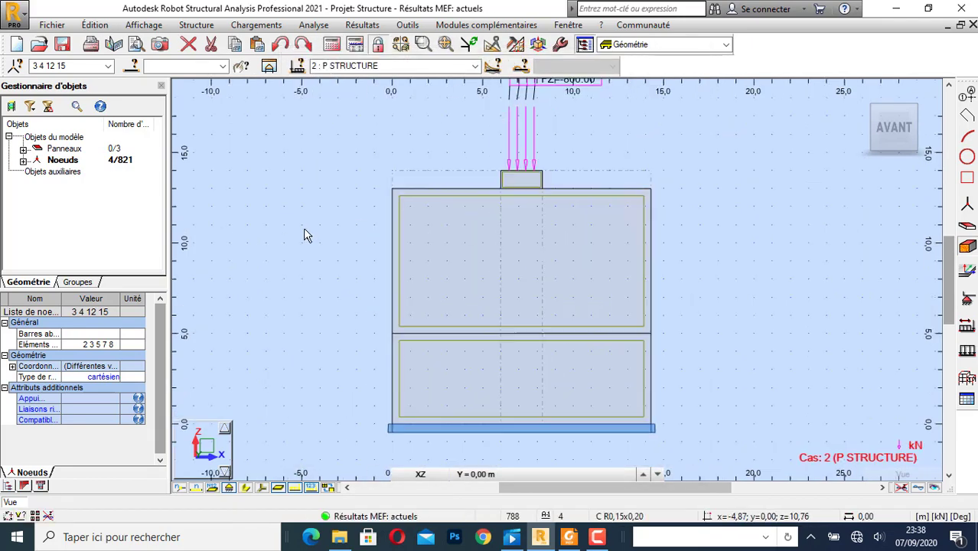
pyautogui.click(331, 490)
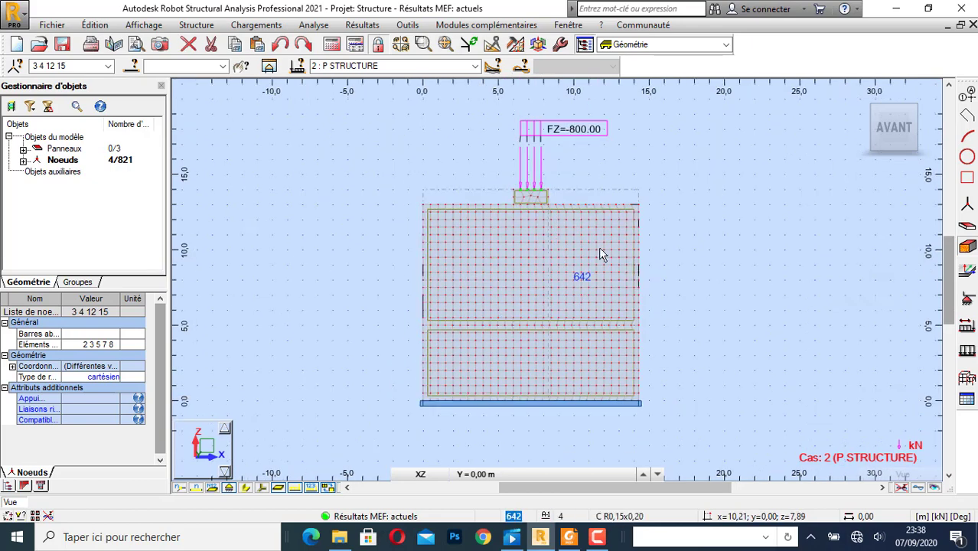
# Review the table of applied loads for the self-weight and structure load cases, and return to the model view
pyautogui.click(256, 24)
pyautogui.click(310, 106)
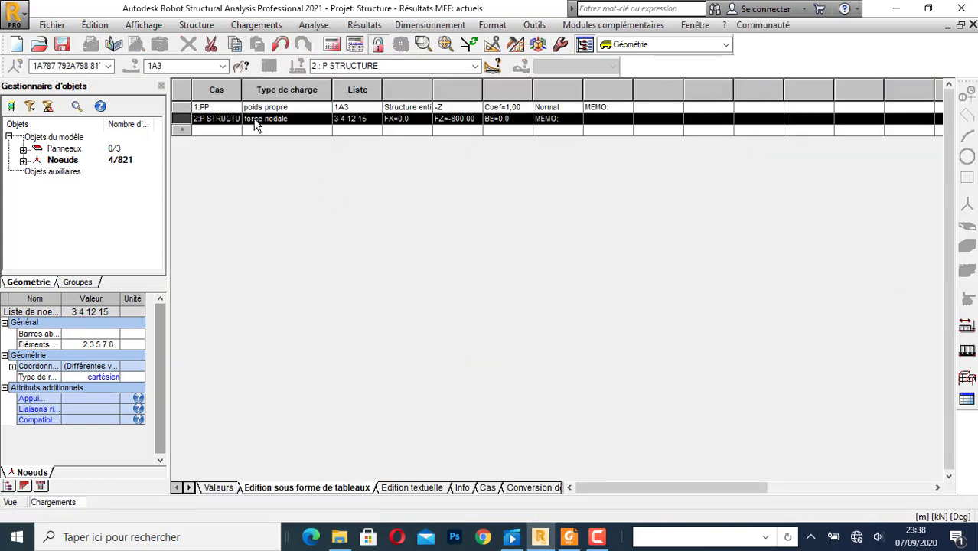
pyautogui.click(8, 504)
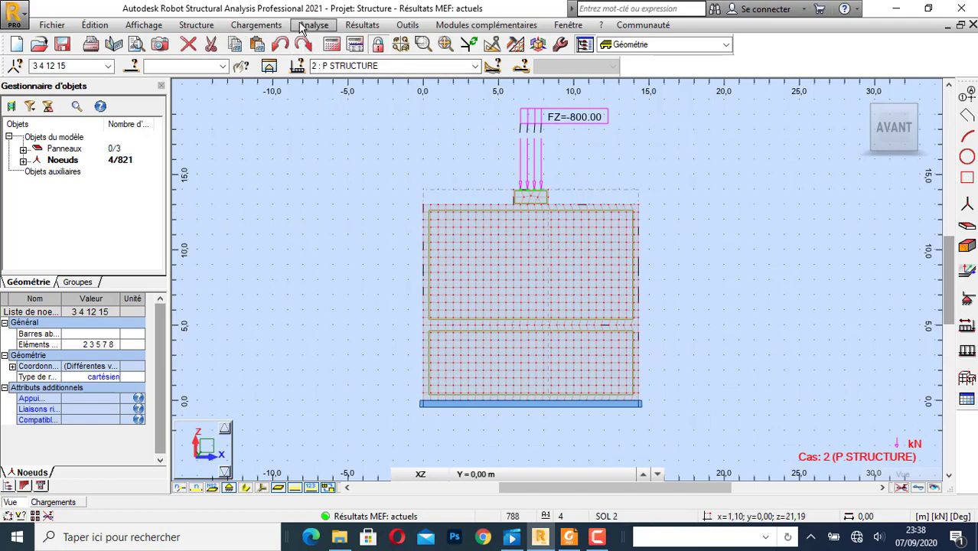
# Map the panel displacements (u, w) for the P STRUCTURE case, in the yy component and in the xx component
pyautogui.click(360, 25)
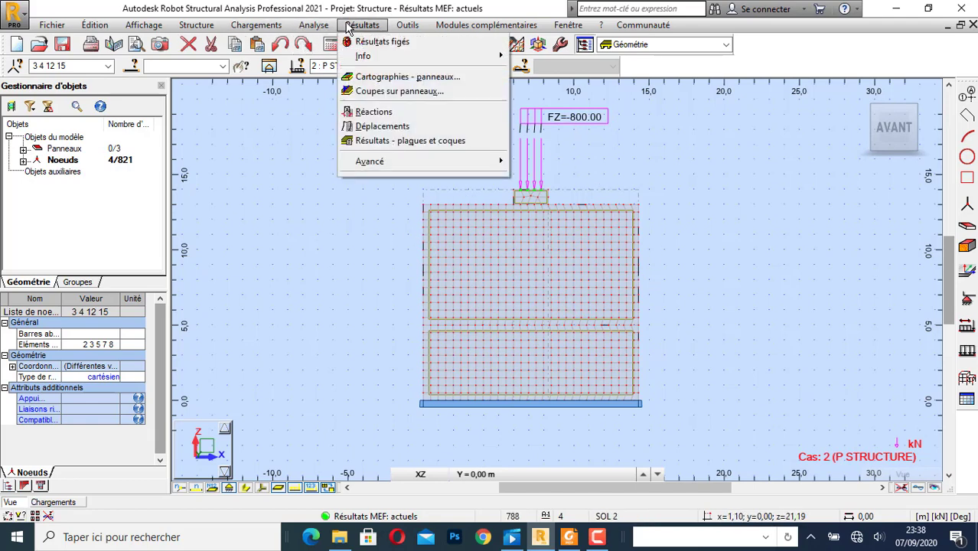
pyautogui.click(429, 76)
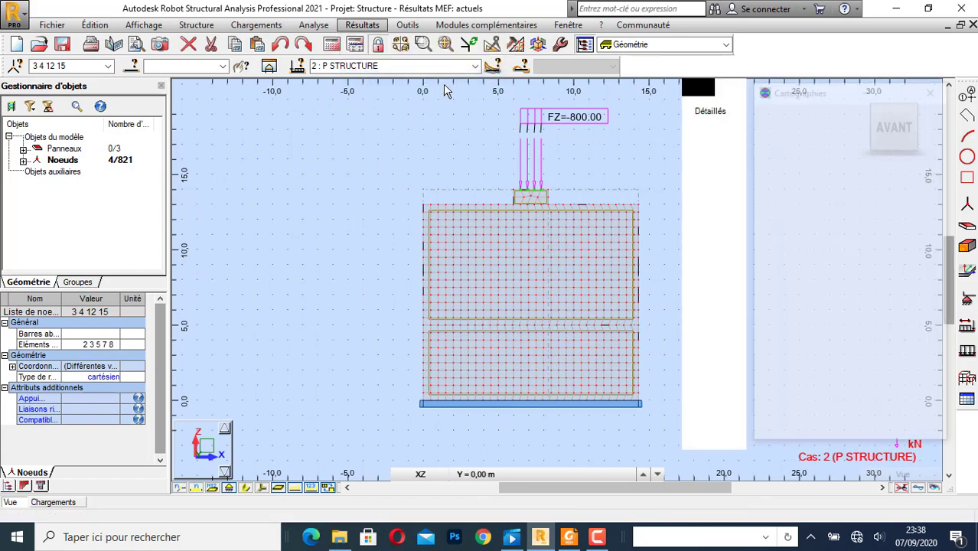
pyautogui.moveTo(819, 90); pyautogui.dragTo(197, 69)
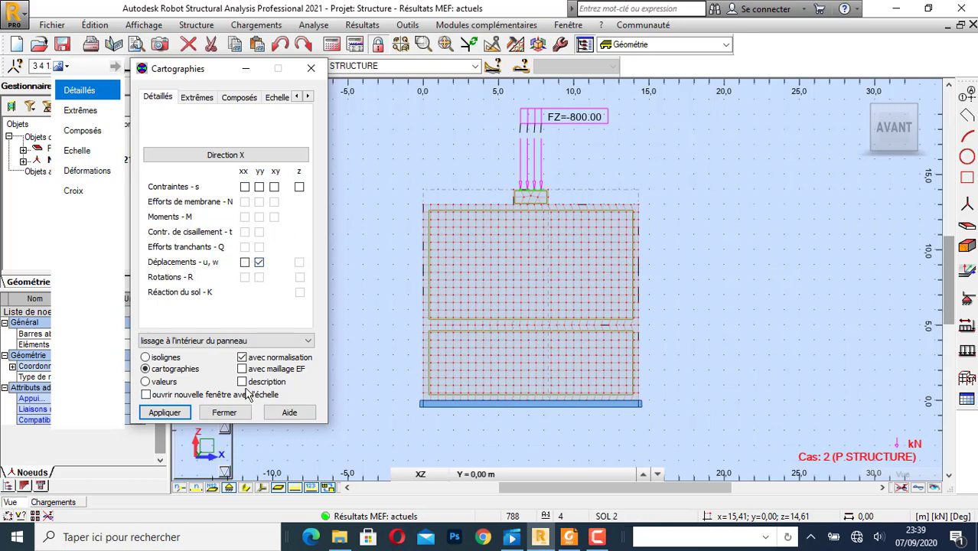
pyautogui.click(173, 418)
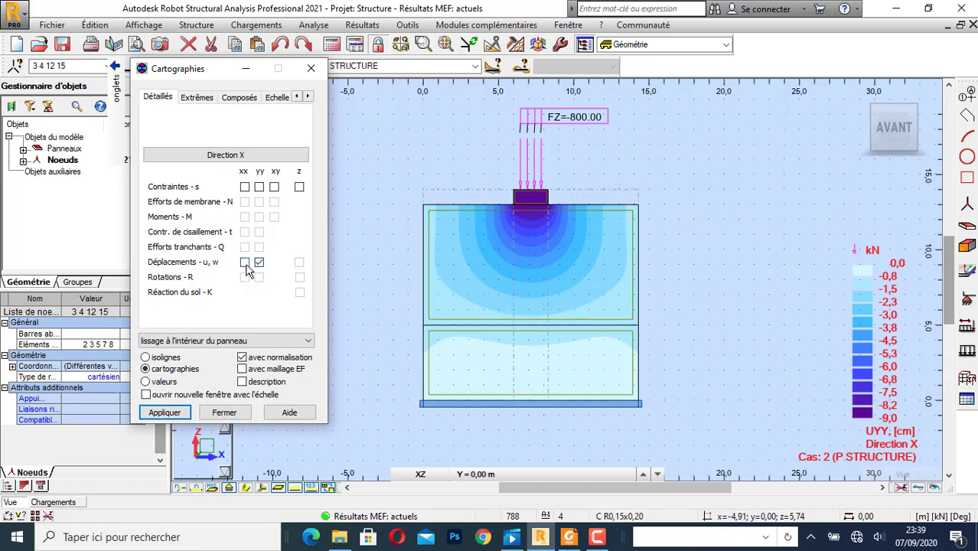
pyautogui.click(179, 414)
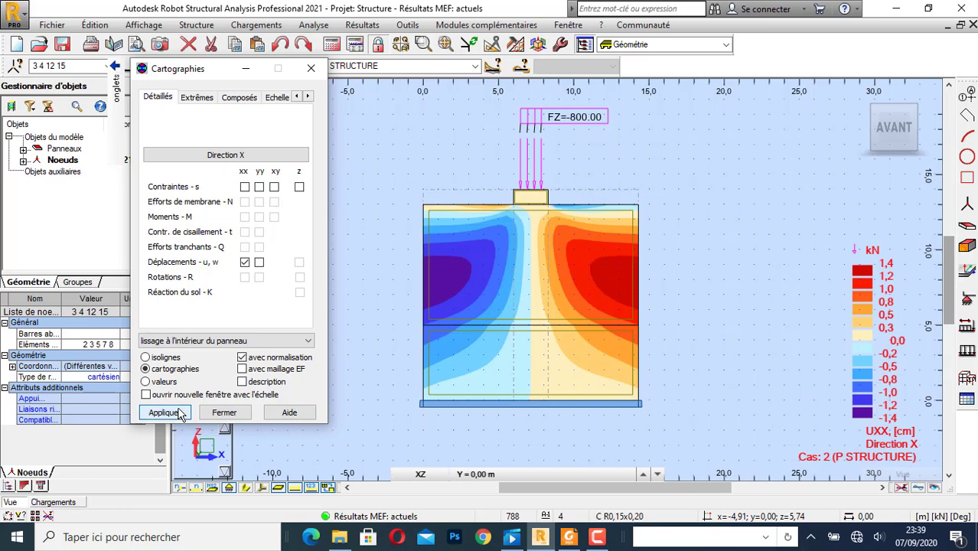
# Replace the displacement map with a map of the yy stresses and inspect the stress bulb under the block
pyautogui.click(245, 264)
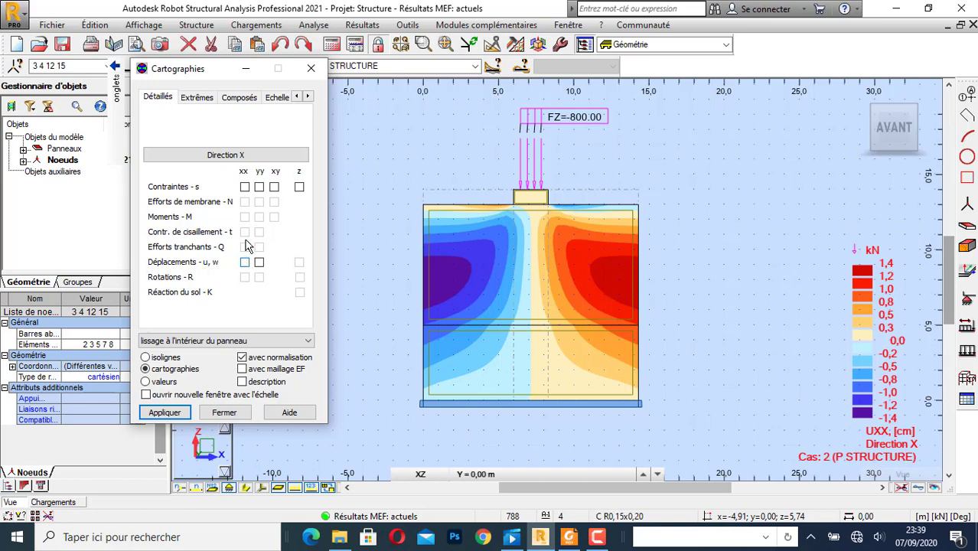
pyautogui.click(260, 187)
pyautogui.click(179, 411)
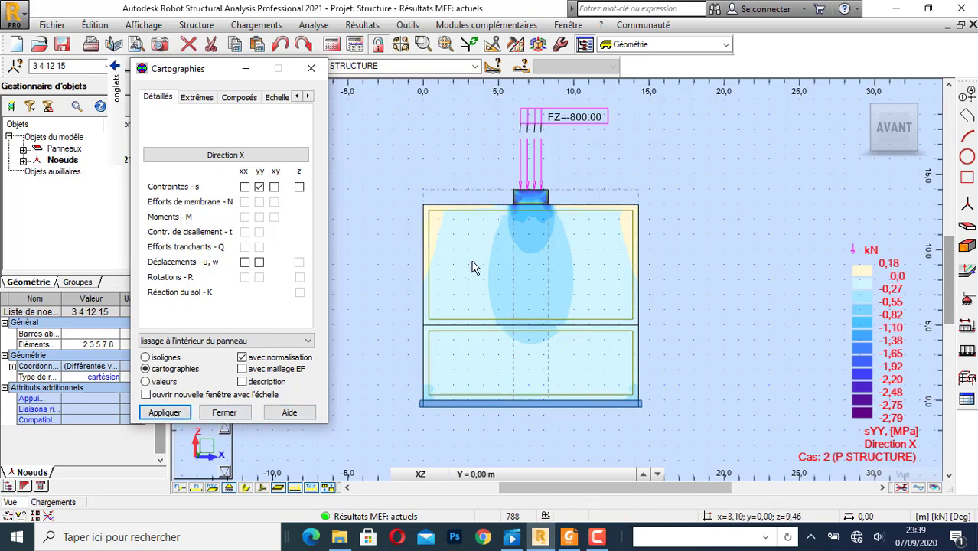
pyautogui.scroll(2, 476, 270)
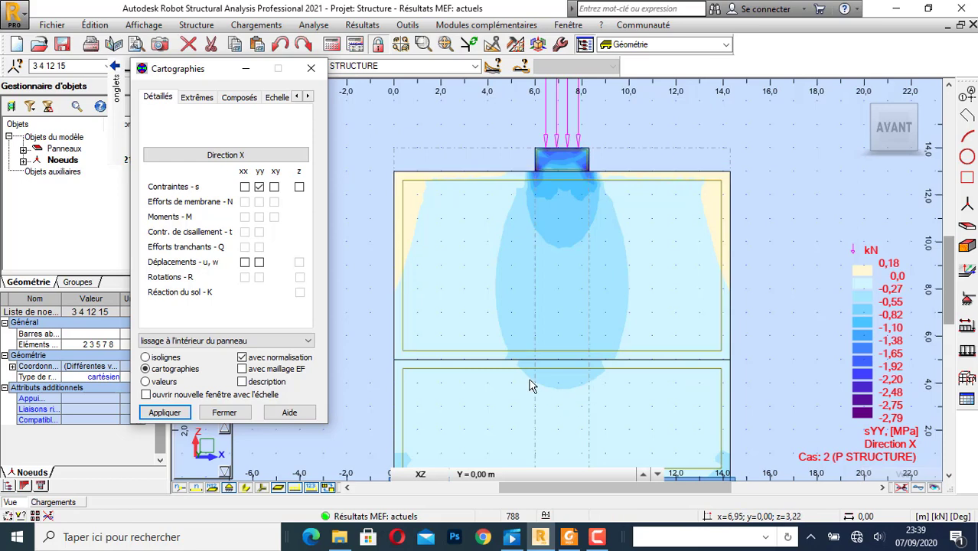
# Switch to Foxit Reader and examine the zone of influence diagram on page 1 of the seance5-1 foundations PDF
pyautogui.click(567, 541)
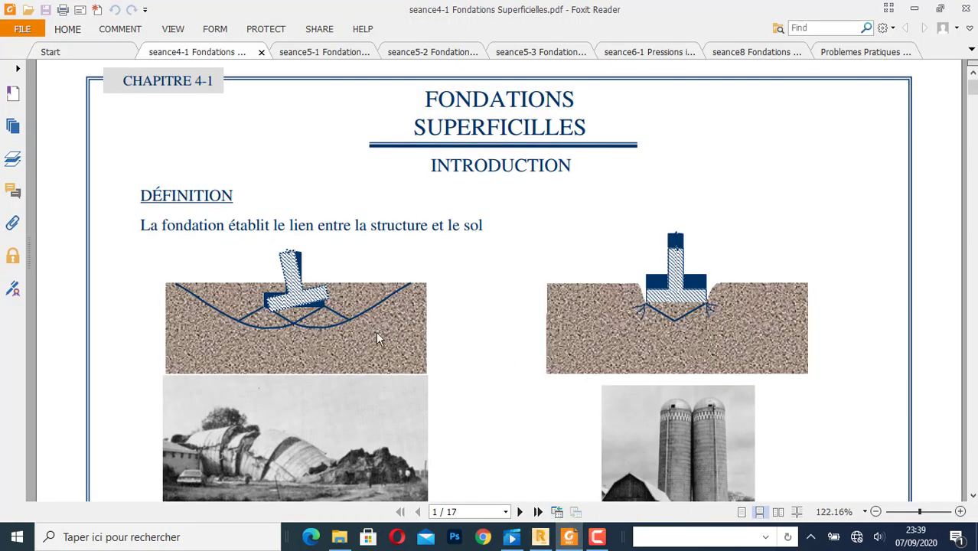
pyautogui.click(334, 53)
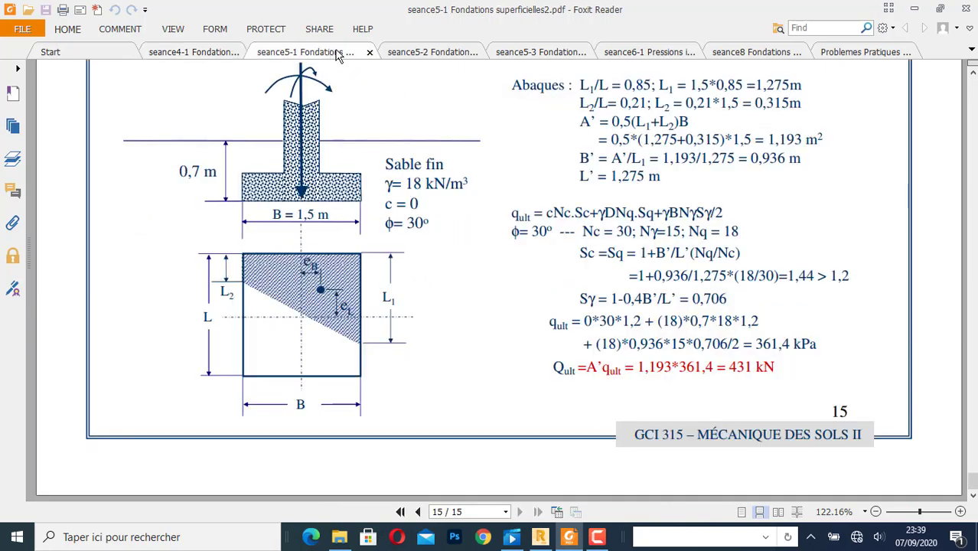
pyautogui.scroll(10, 561, 268)
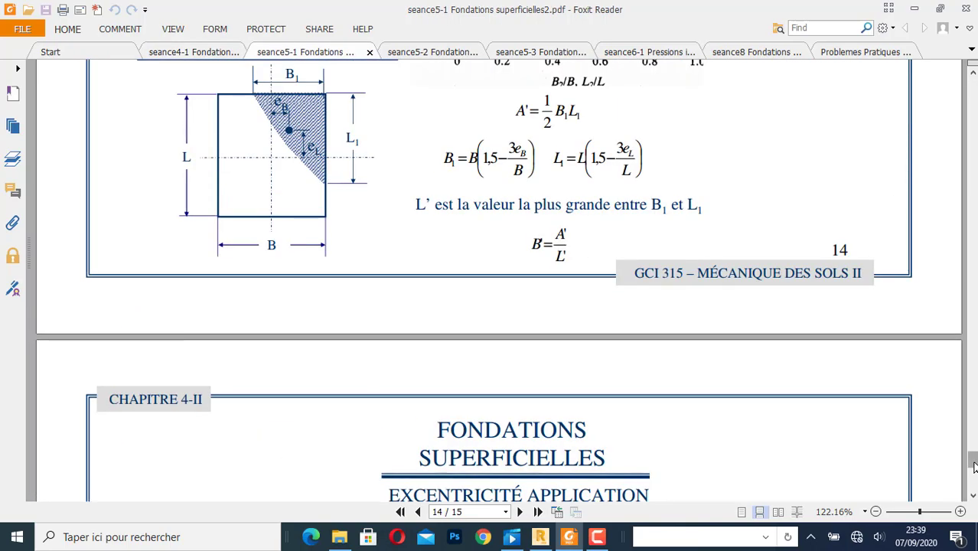
pyautogui.moveTo(974, 467); pyautogui.dragTo(972, 77)
pyautogui.scroll(-3, 452, 195)
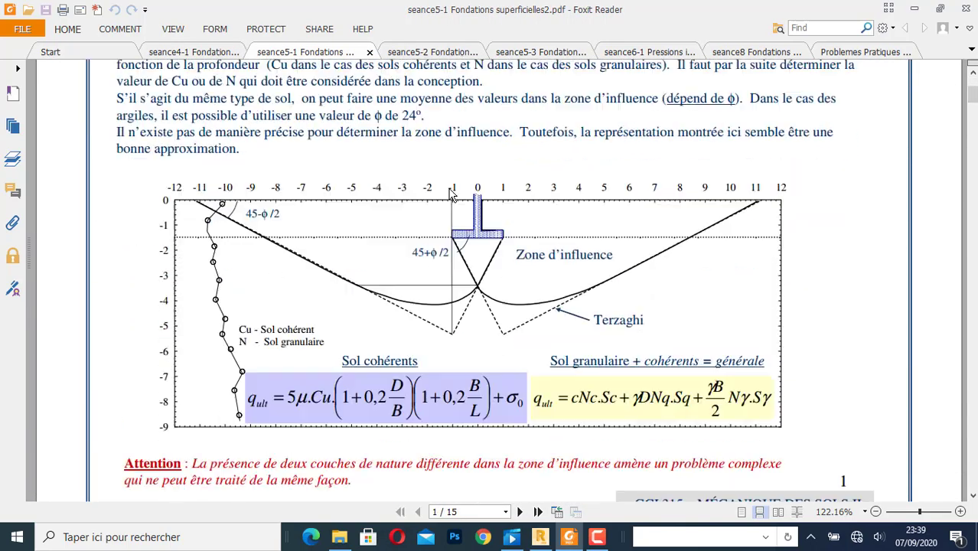
pyautogui.scroll(-1, 452, 196)
# Find the page on settlement and superposition of stresses in the seance5-2 foundations PDF and examine its diagram
pyautogui.click(417, 52)
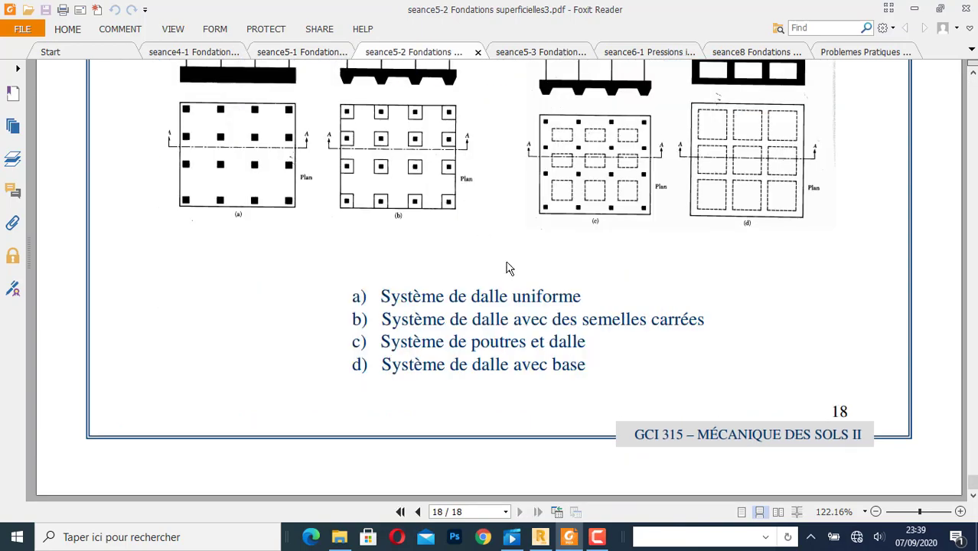
pyautogui.scroll(15, 507, 268)
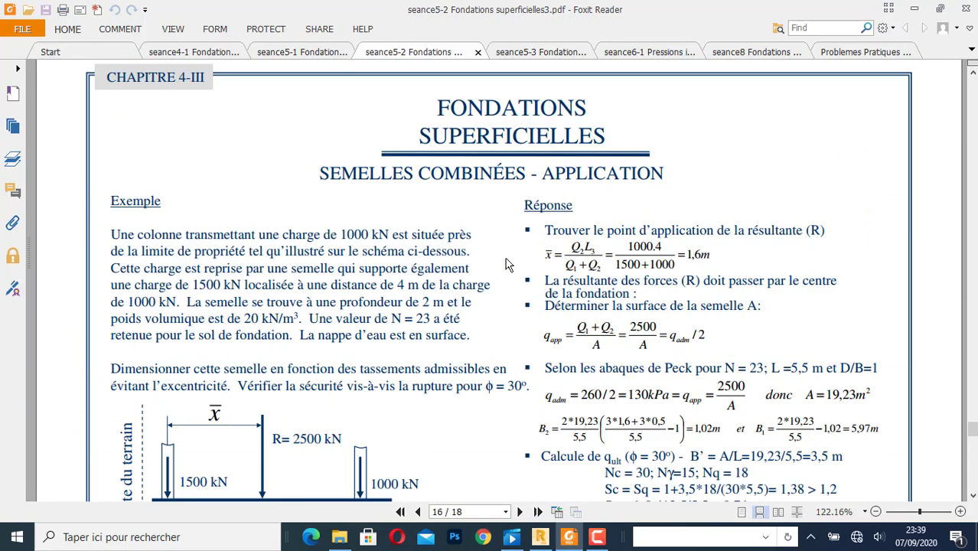
pyautogui.scroll(20, 505, 264)
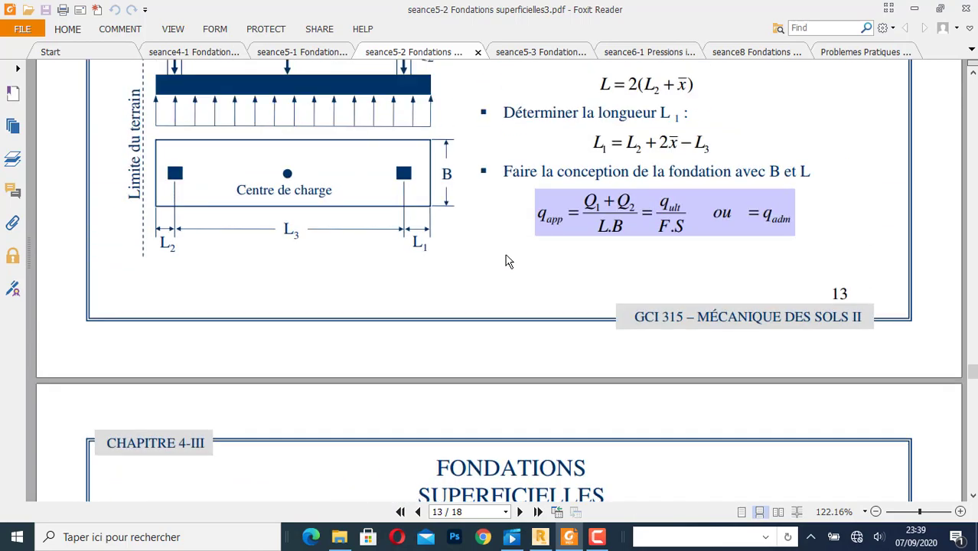
pyautogui.scroll(4, 505, 261)
pyautogui.moveTo(973, 364); pyautogui.dragTo(973, 297)
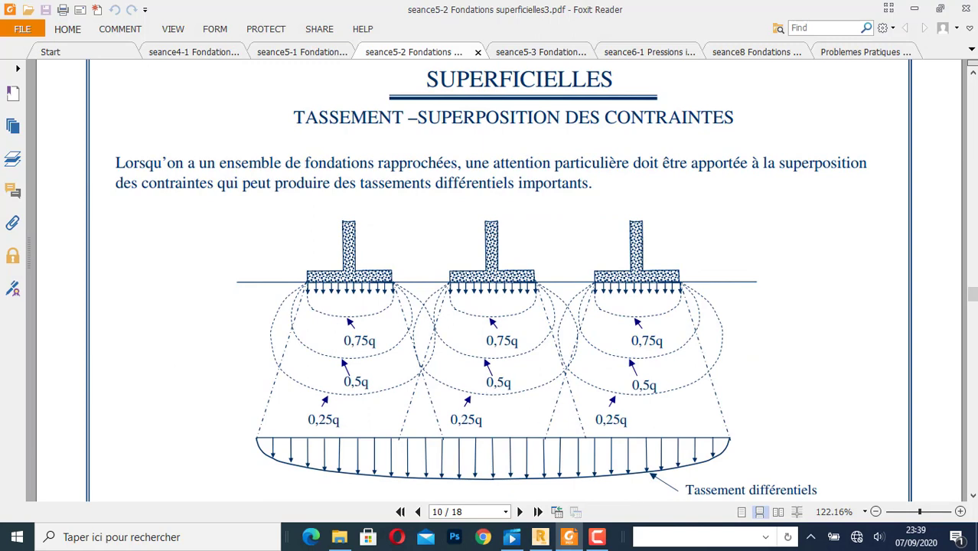
# Switch back to Robot Structural Analysis and map the xx stresses on the panels
pyautogui.click(540, 538)
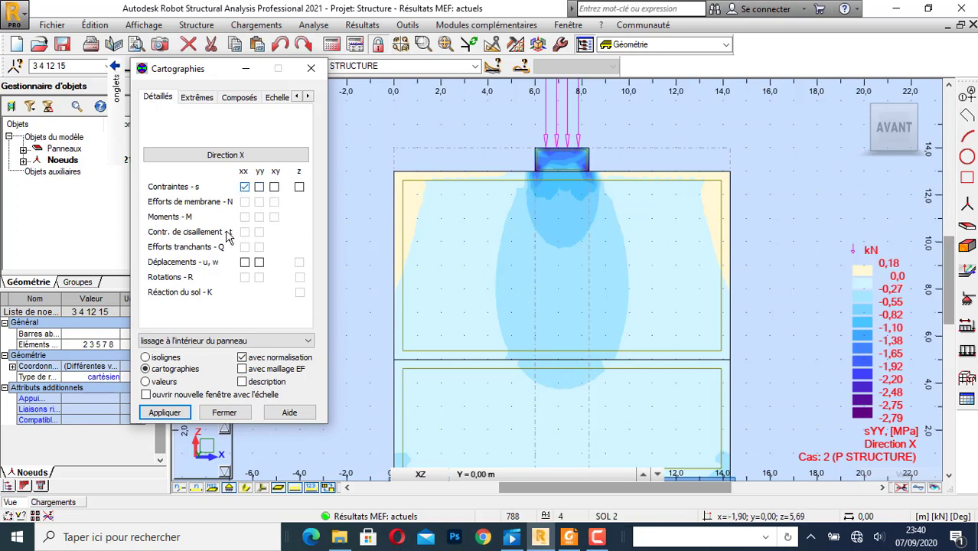
pyautogui.click(179, 411)
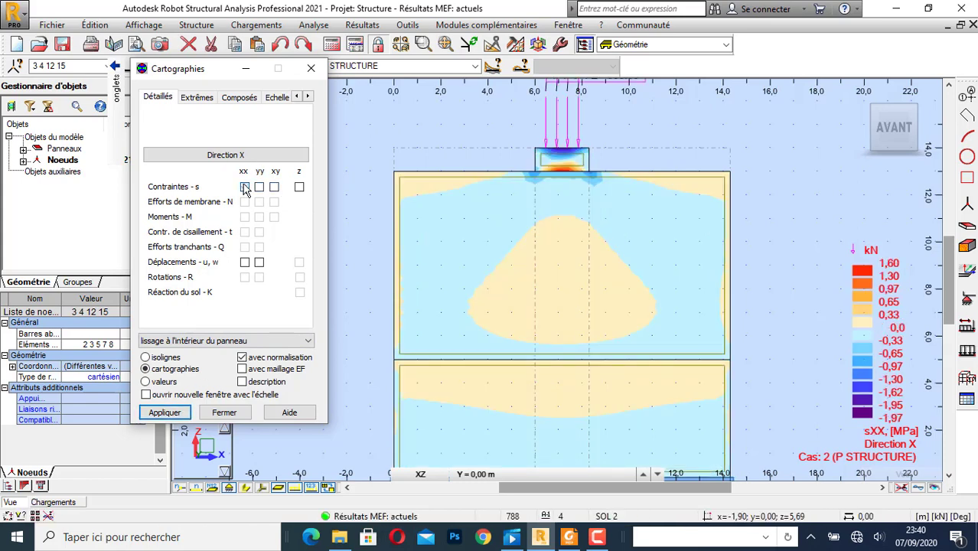
# Show the active deformations of the structure with value descriptions placed at the finite element centres
pyautogui.rightClick(133, 92)
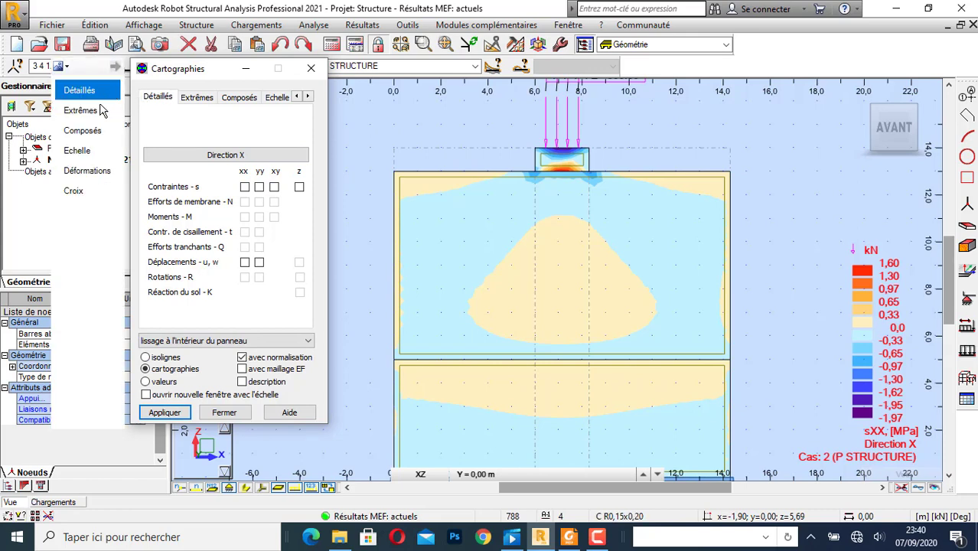
pyautogui.click(100, 173)
pyautogui.click(156, 157)
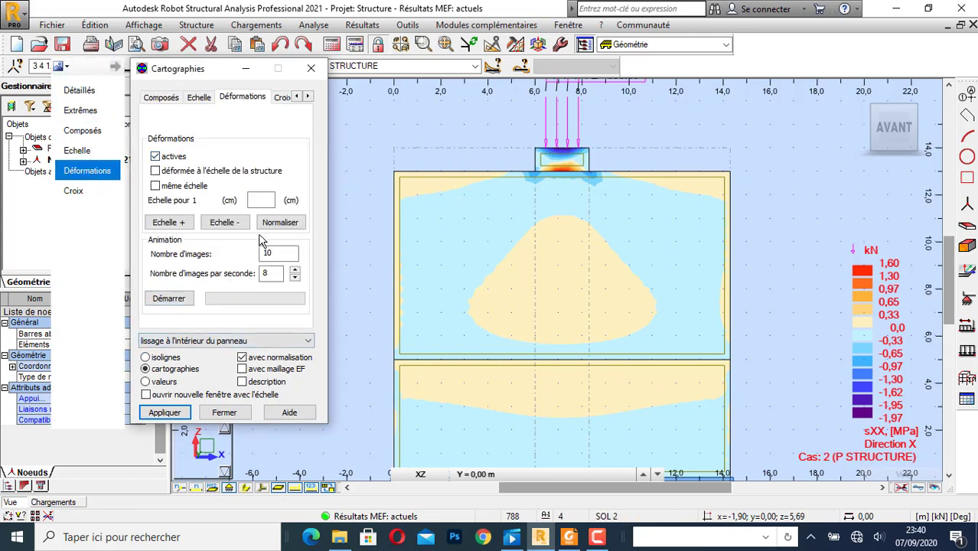
pyautogui.click(186, 414)
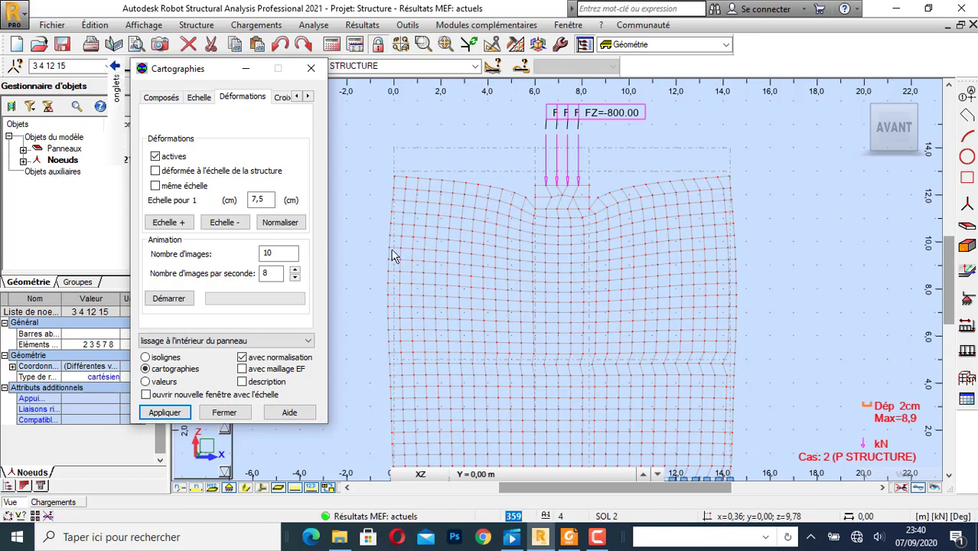
pyautogui.click(242, 382)
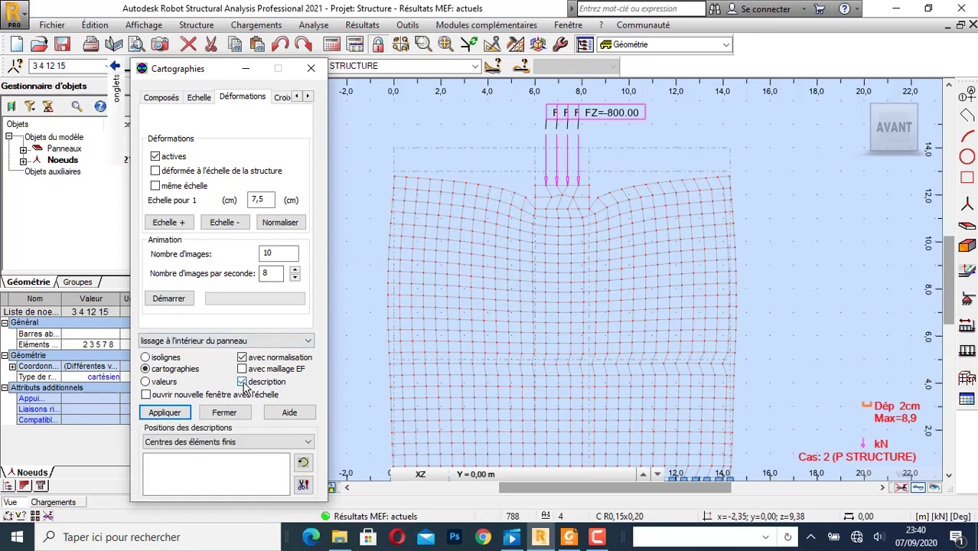
pyautogui.click(166, 413)
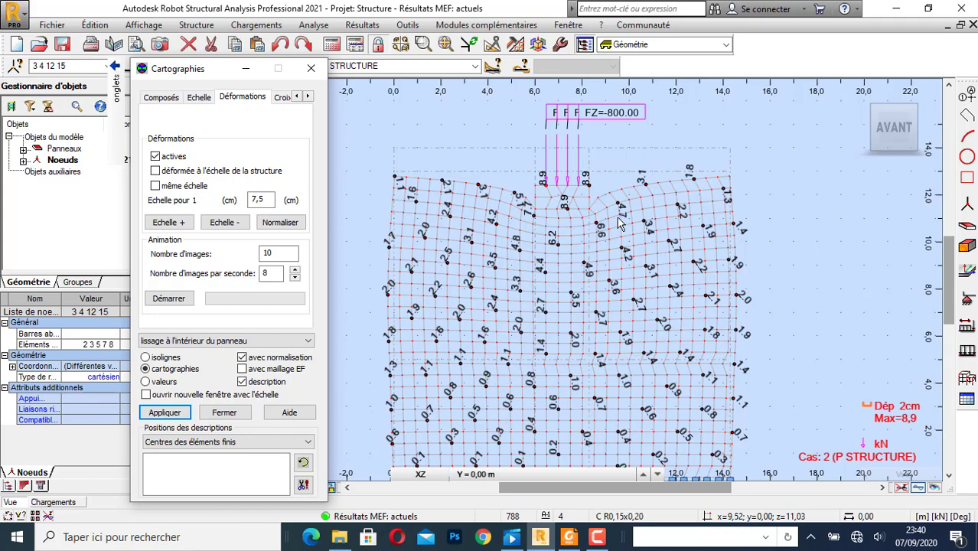
# Examine the foundation failure diagrams on page 1 of the seance4-1 PDF in Foxit Reader, and return to Robot Structural Analysis
pyautogui.click(568, 538)
pyautogui.click(182, 55)
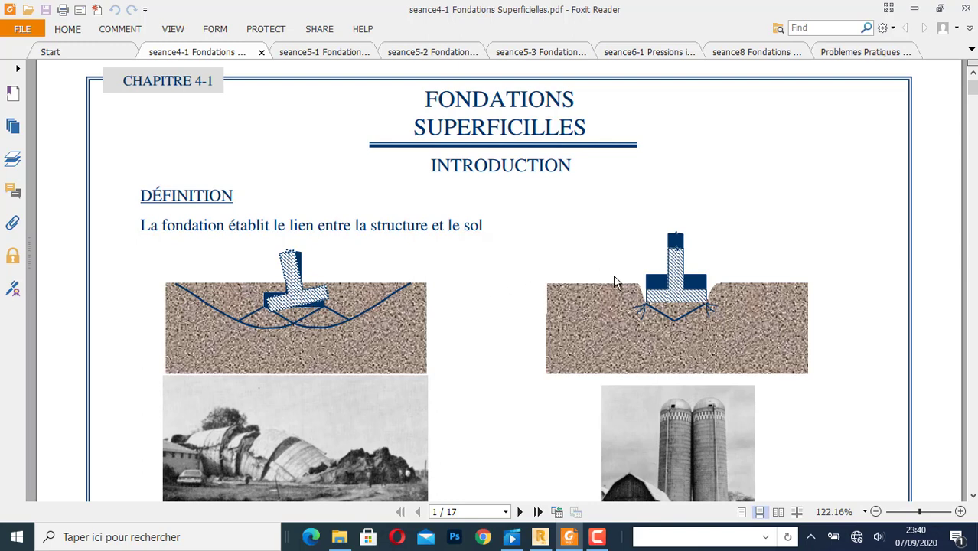
pyautogui.click(541, 537)
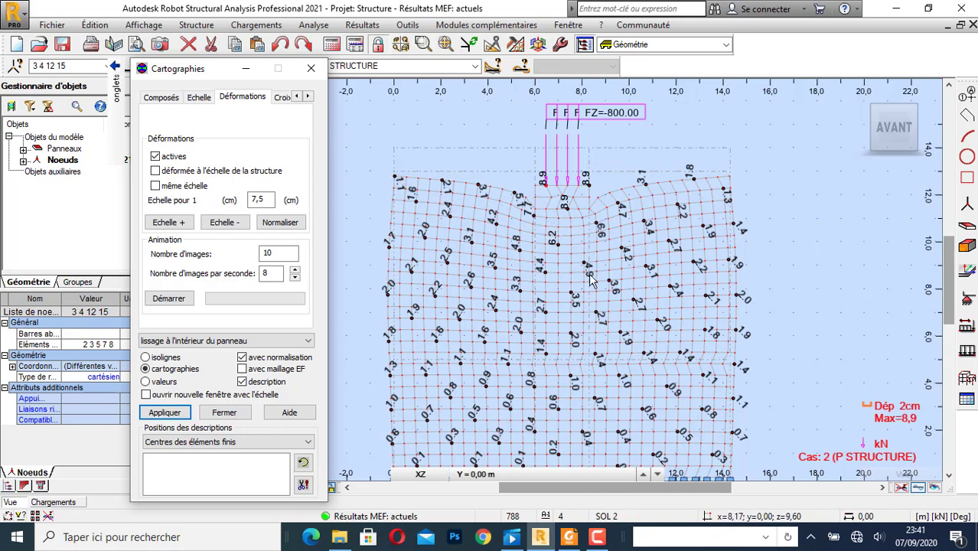
# Try the deformation display as isolines without descriptions, and return it to cartographies with descriptions
pyautogui.click(145, 357)
pyautogui.click(242, 381)
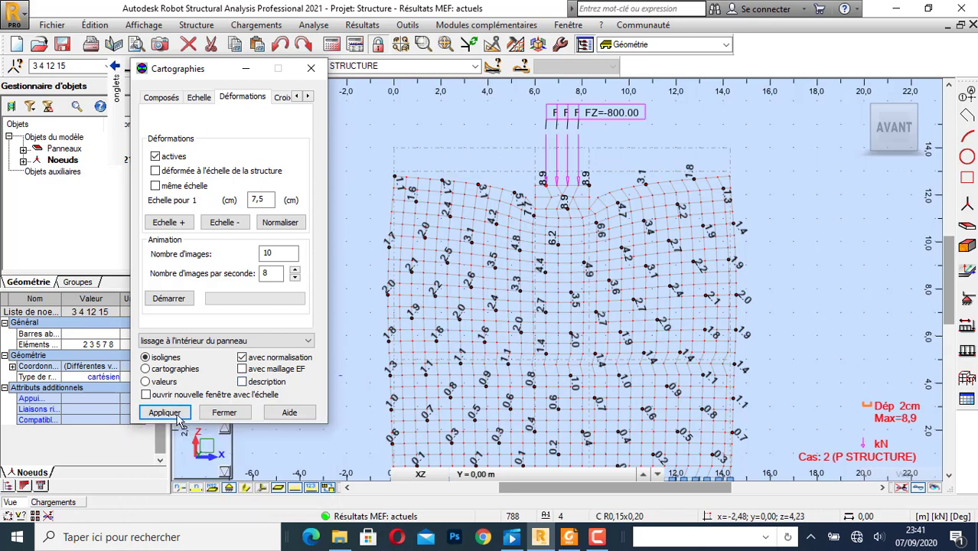
pyautogui.click(165, 412)
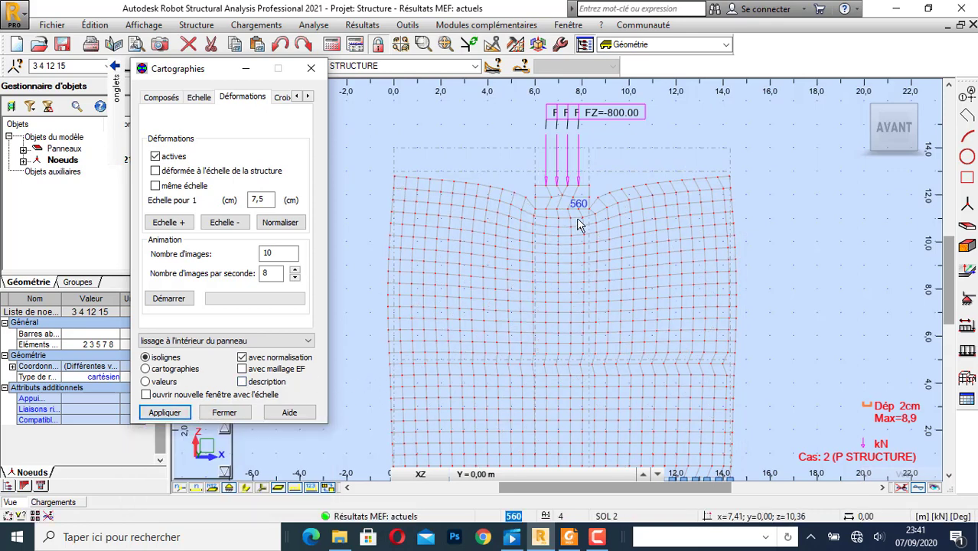
pyautogui.click(159, 413)
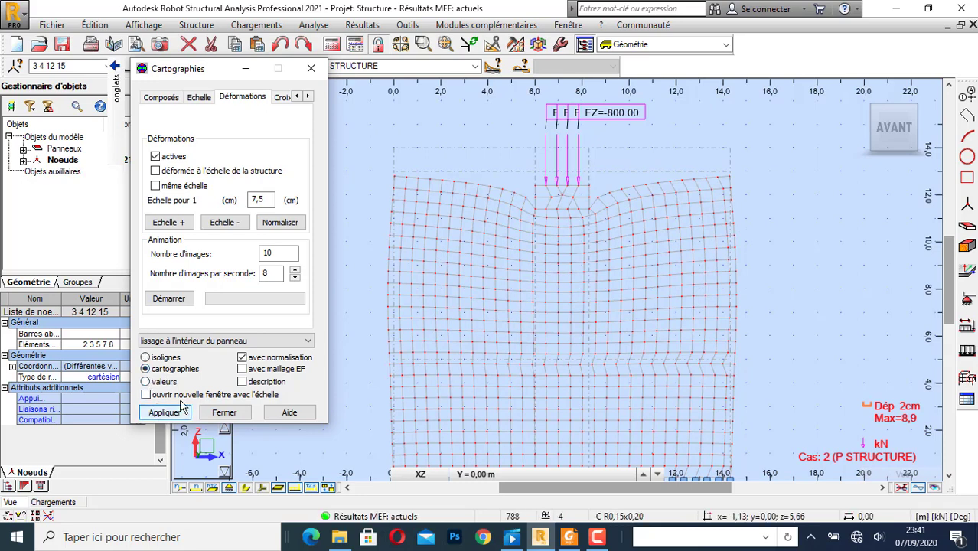
pyautogui.click(242, 381)
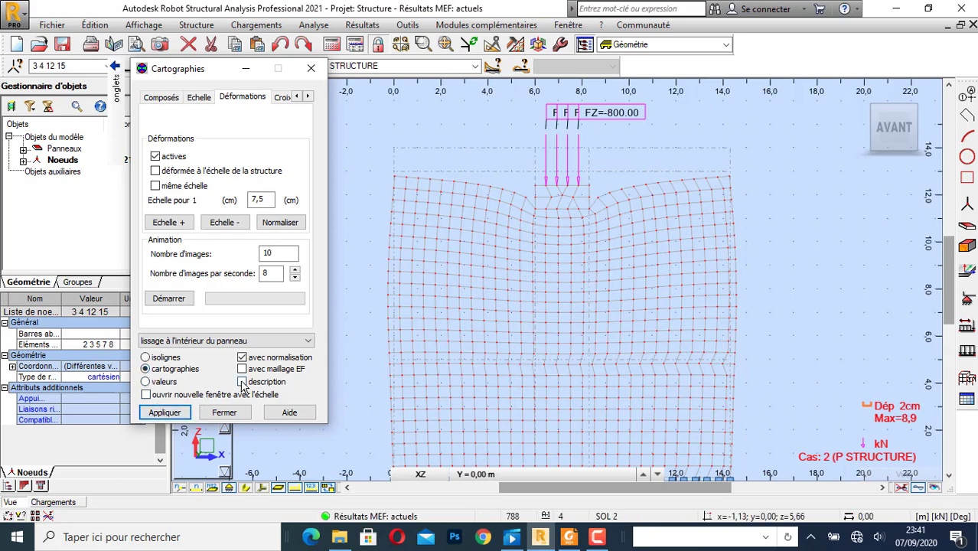
pyautogui.click(185, 414)
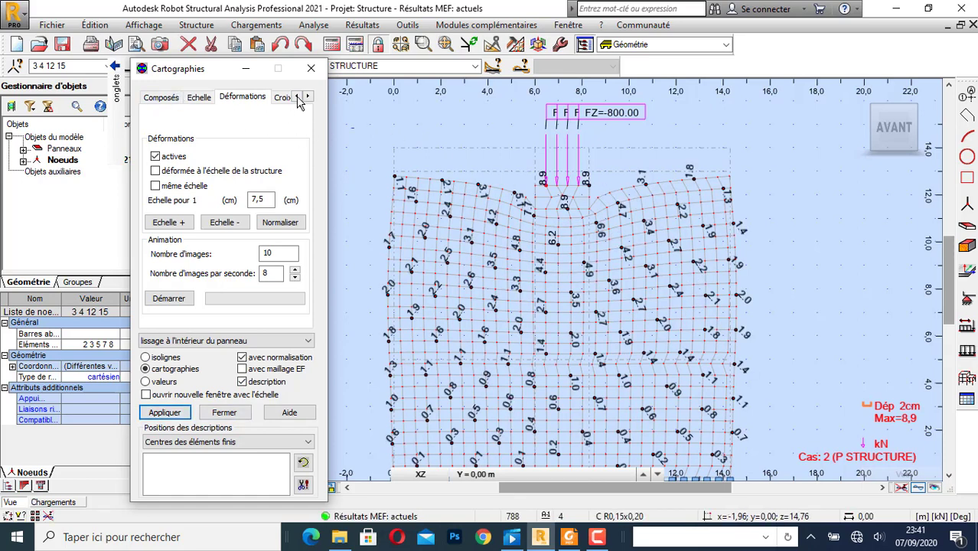
# Replace the deformation display with a cartography of the z stresses on the panels
pyautogui.click(298, 100)
pyautogui.click(297, 100)
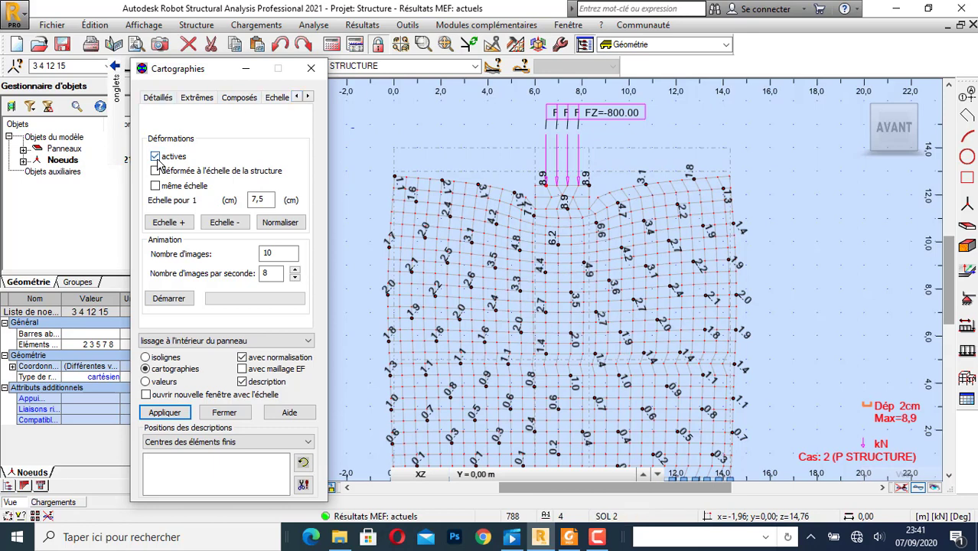
pyautogui.click(158, 98)
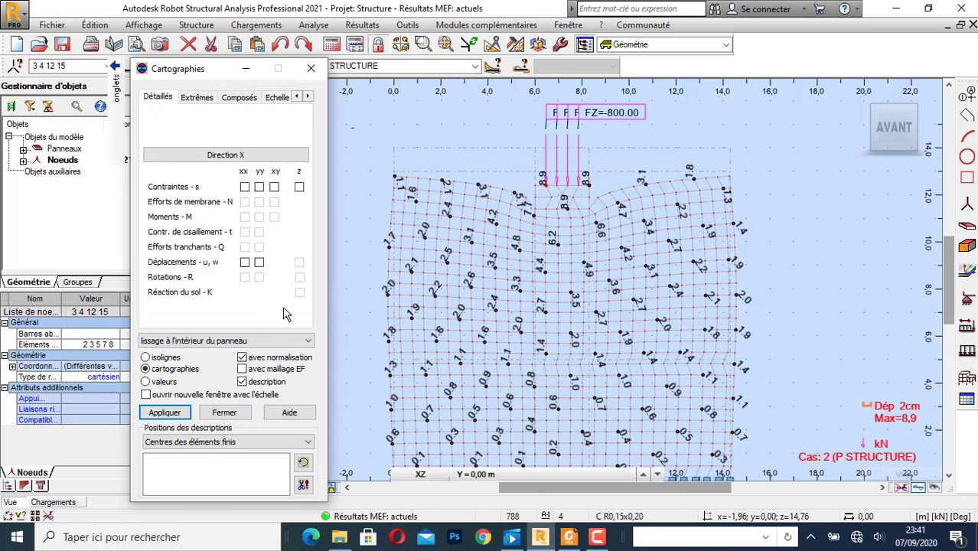
pyautogui.click(299, 188)
pyautogui.click(179, 414)
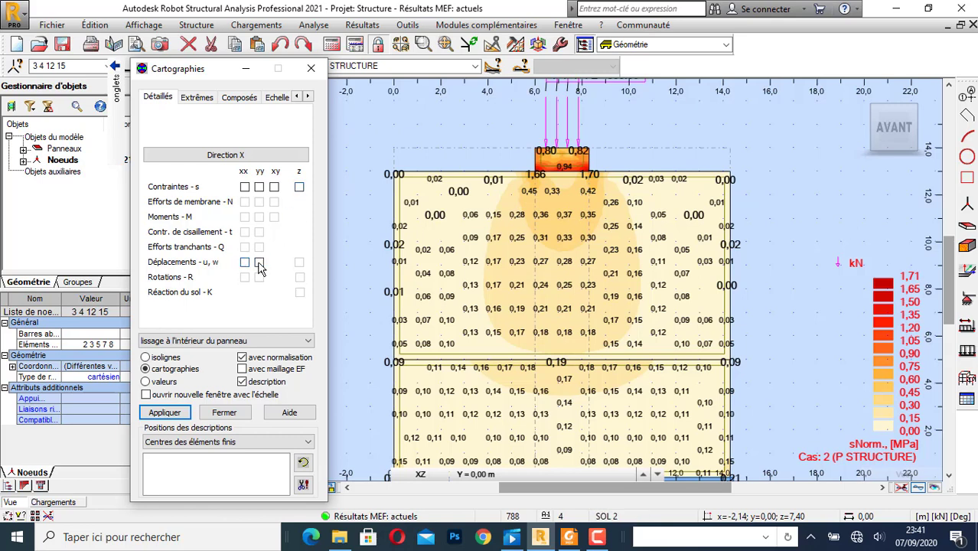
# Map the yy displacements of the panels, followed by their xx displacements
pyautogui.click(175, 417)
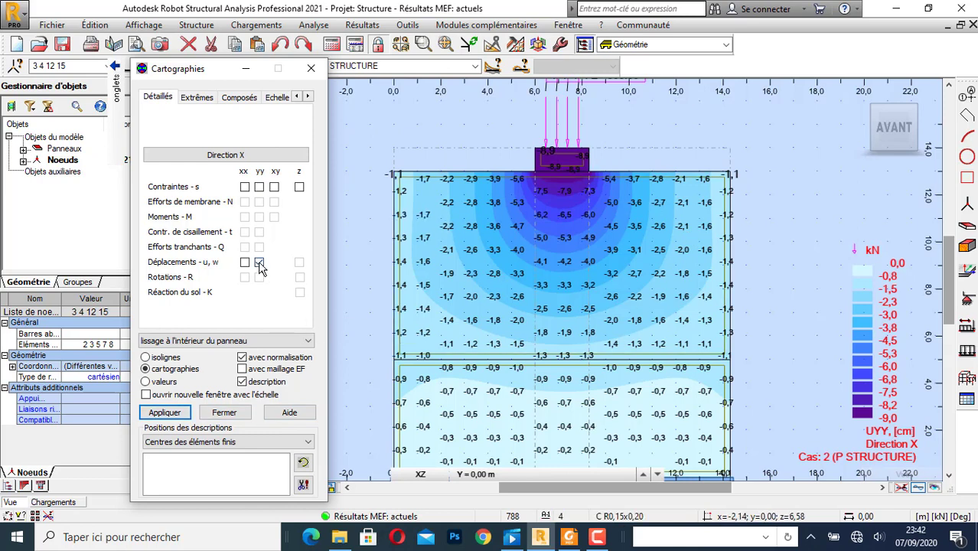
pyautogui.click(178, 415)
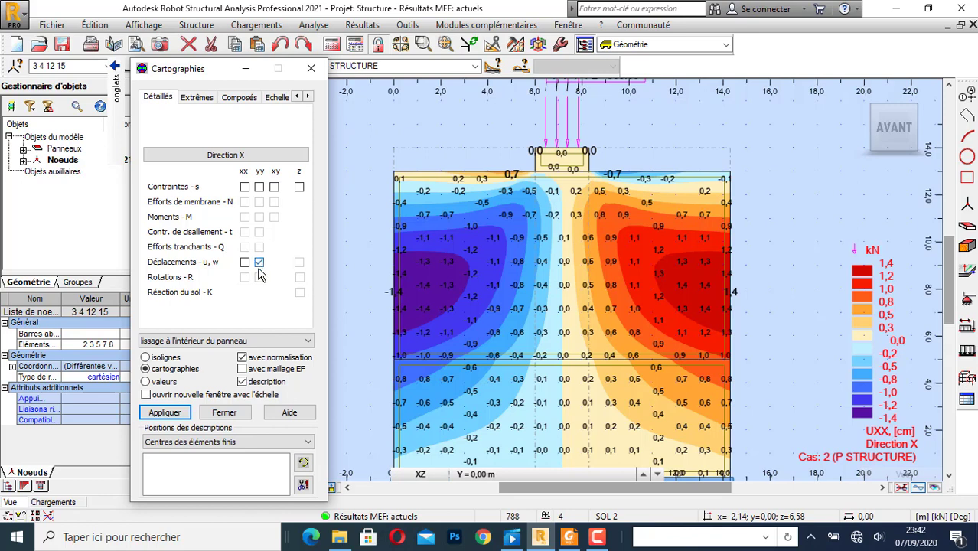
# Show the yy displacements as isolines and examine them beneath the concrete block
pyautogui.click(146, 358)
pyautogui.click(163, 412)
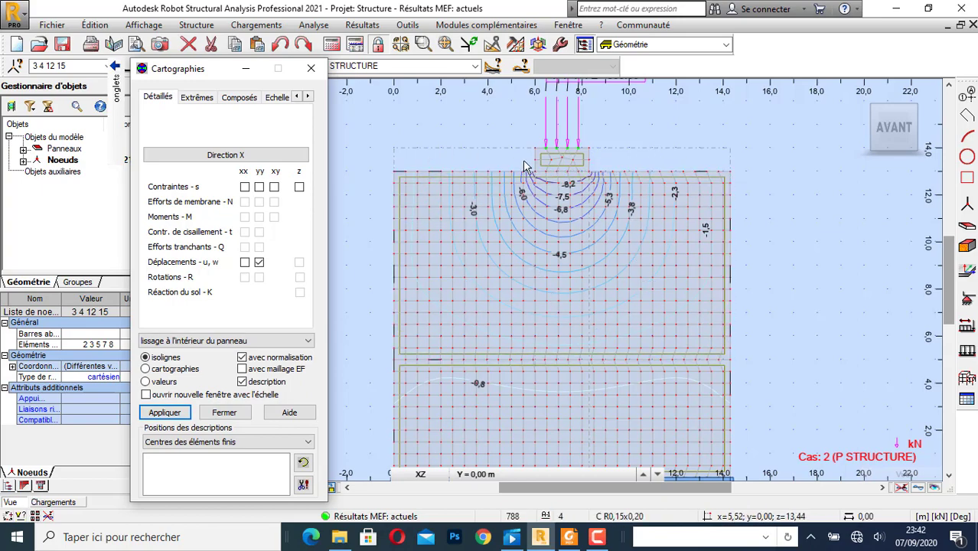
pyautogui.scroll(1, 526, 164)
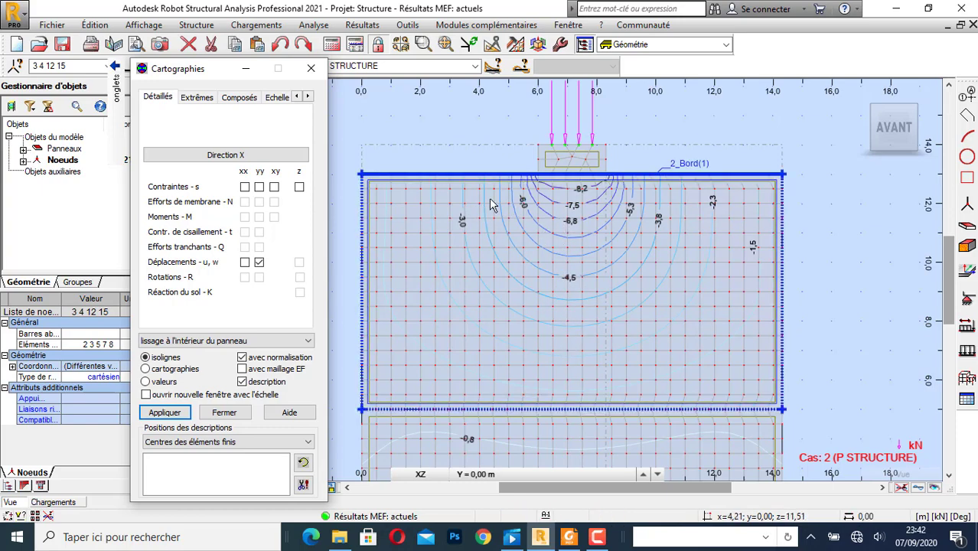
# Show the xx stresses as isolines and examine them in the concrete block and both soil layers
pyautogui.scroll(-3, 507, 190)
pyautogui.scroll(1, 534, 245)
pyautogui.scroll(-1, 535, 243)
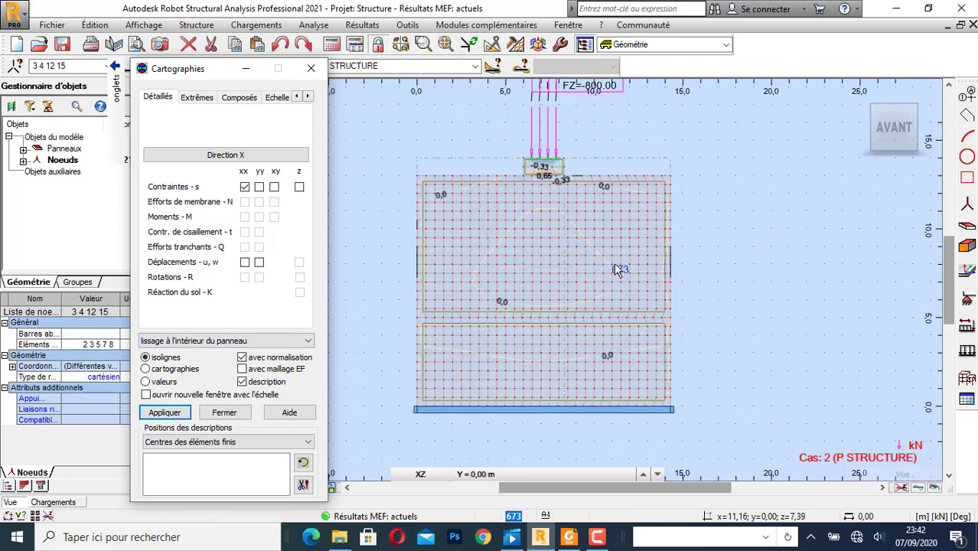
pyautogui.scroll(2, 524, 164)
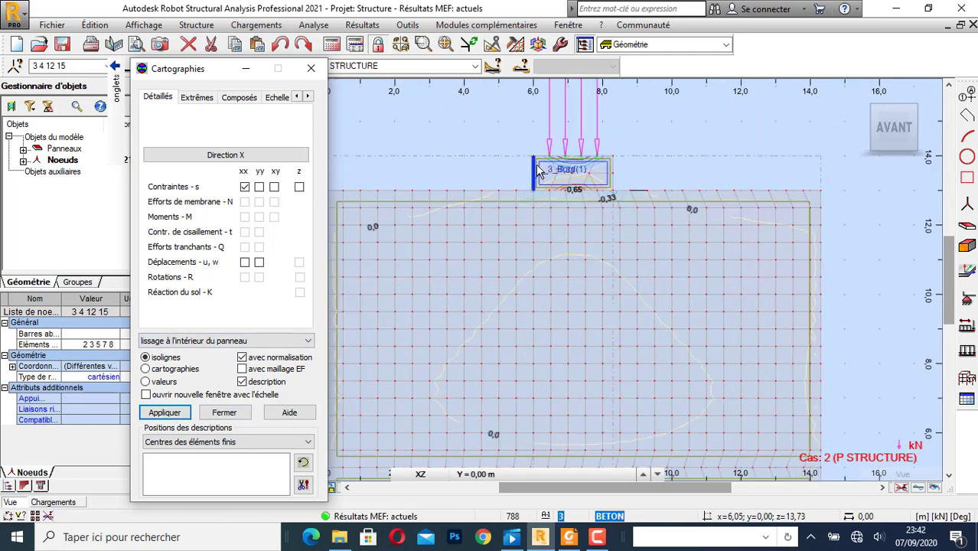
pyautogui.scroll(-2, 539, 170)
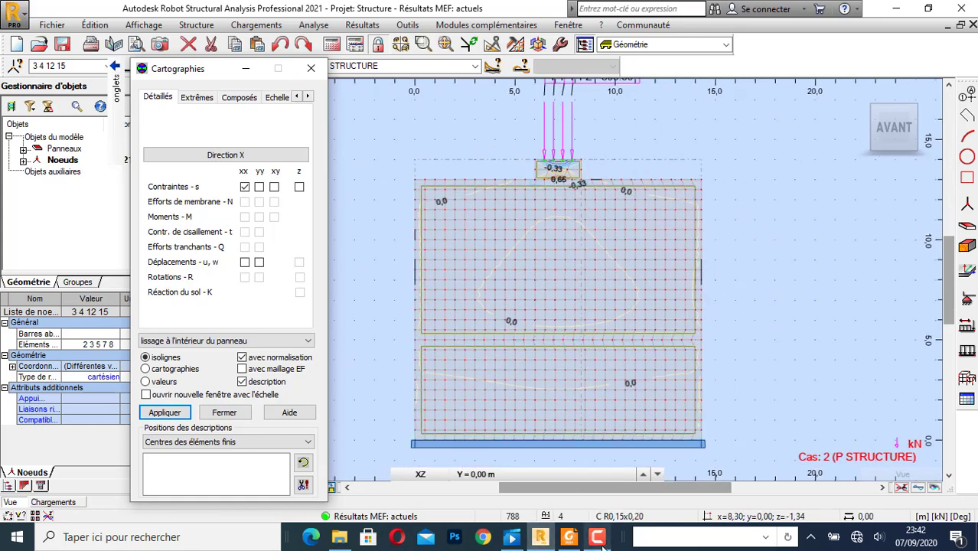